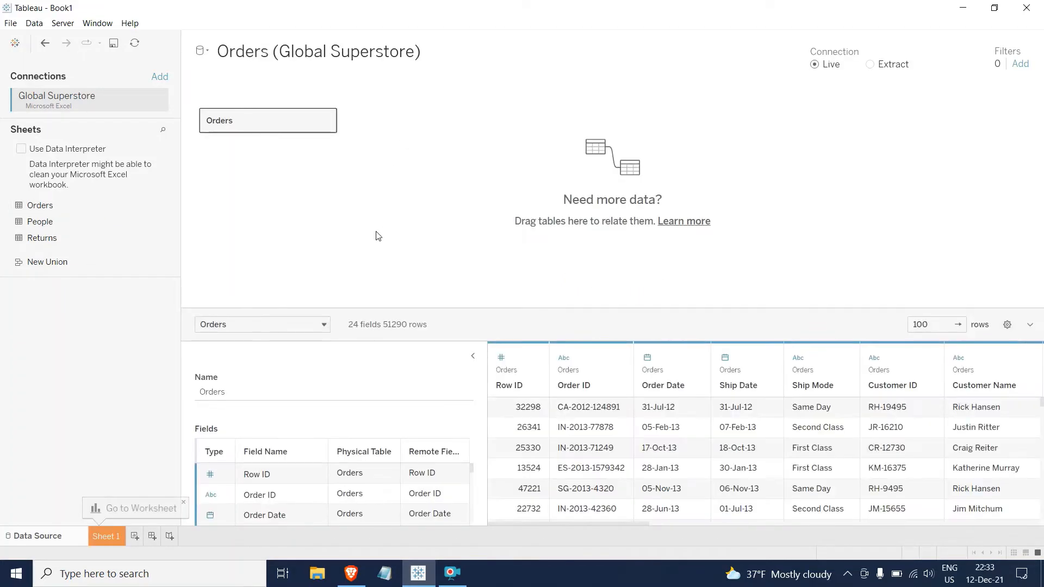
On Sheet 1, build a bar chart with Sub-Category as rows and Sales as columns, sorted by Sales in descending order
click(102, 536)
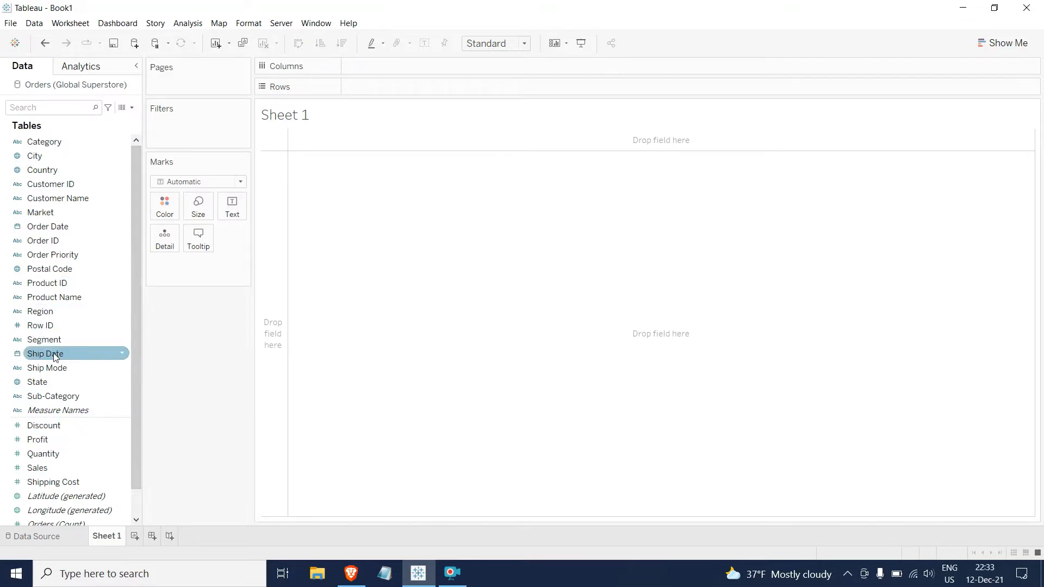
drag(53, 392, 381, 89)
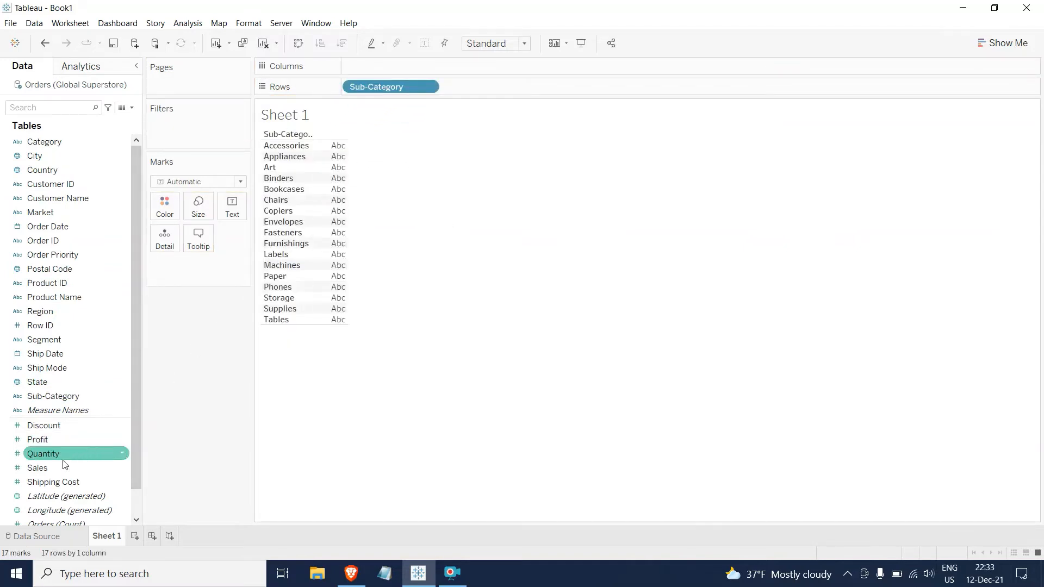
drag(54, 467, 390, 64)
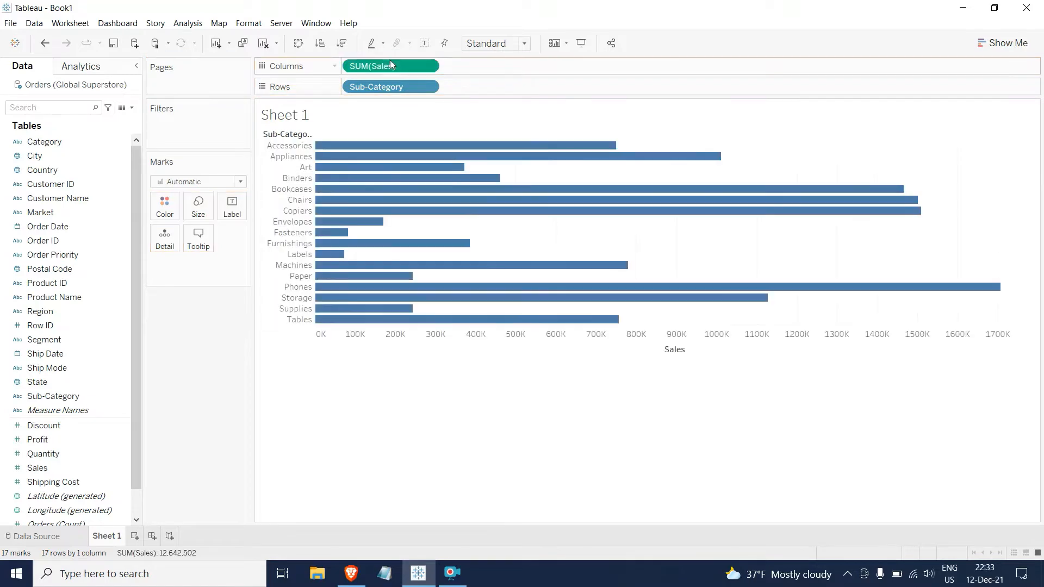
click(334, 45)
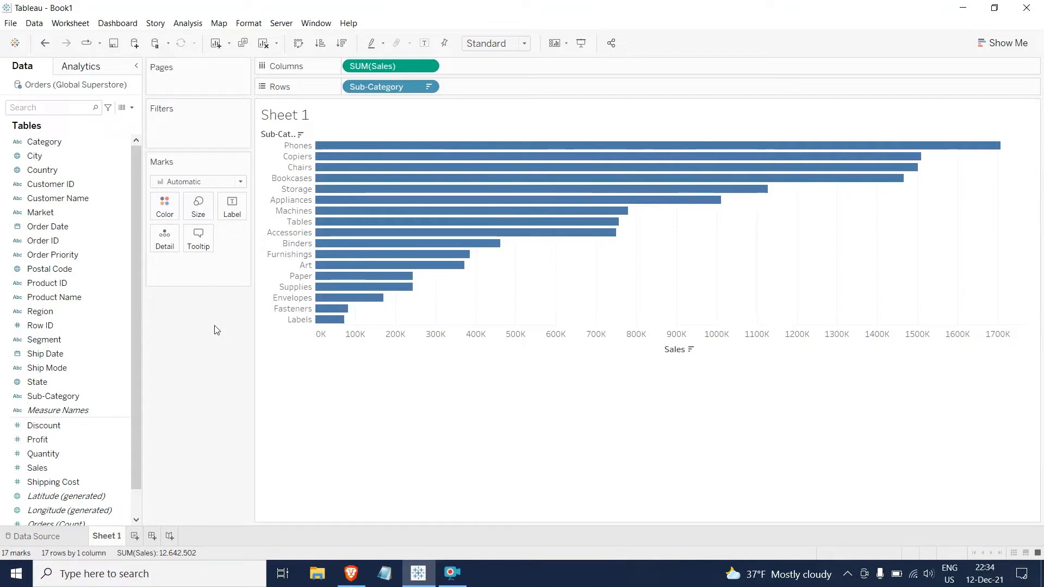
Set the default aggregation of the Sales field to Average
click(68, 462)
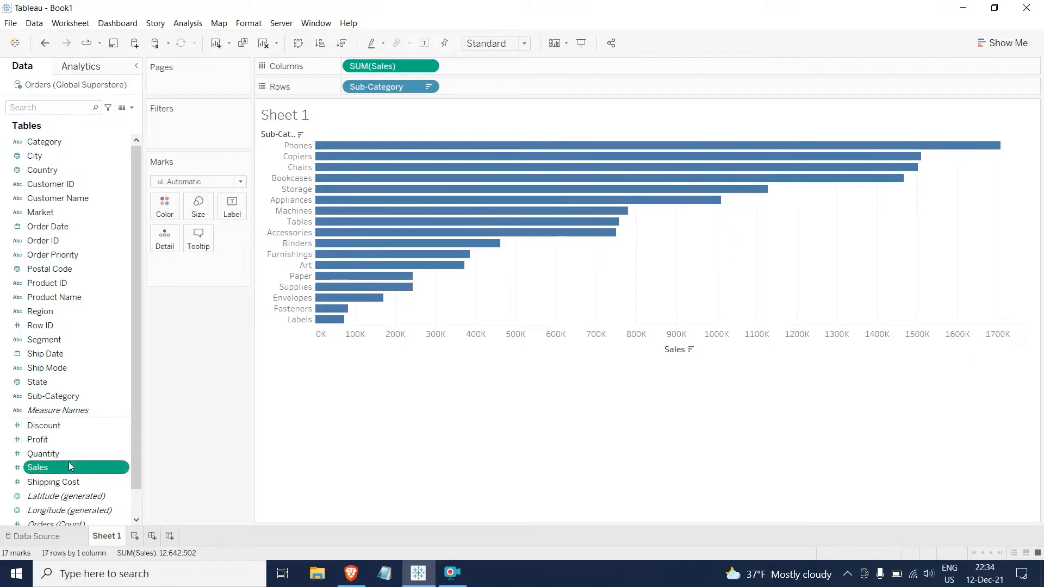
right_click(70, 464)
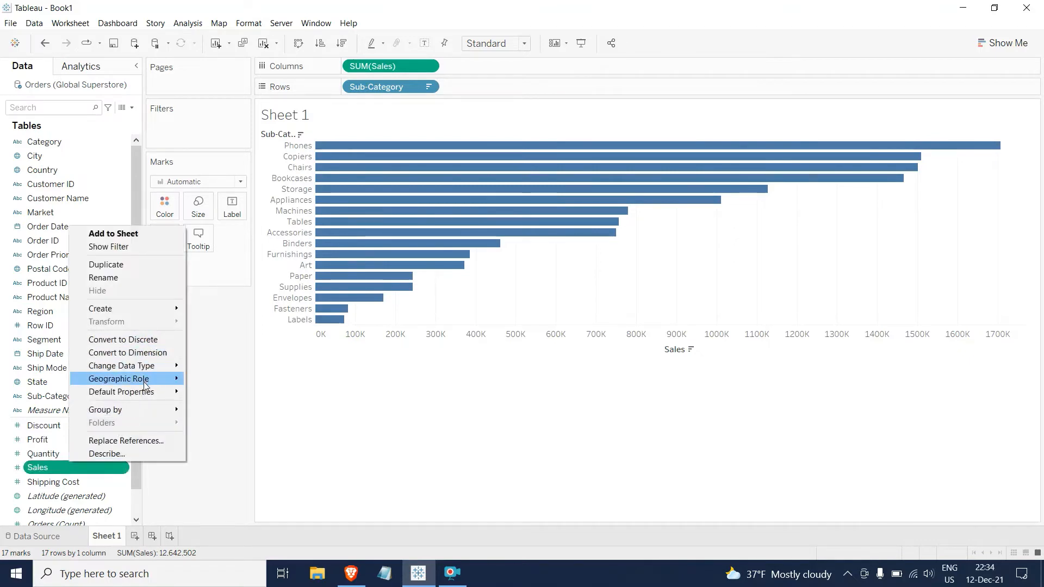
mouse_move(148, 392)
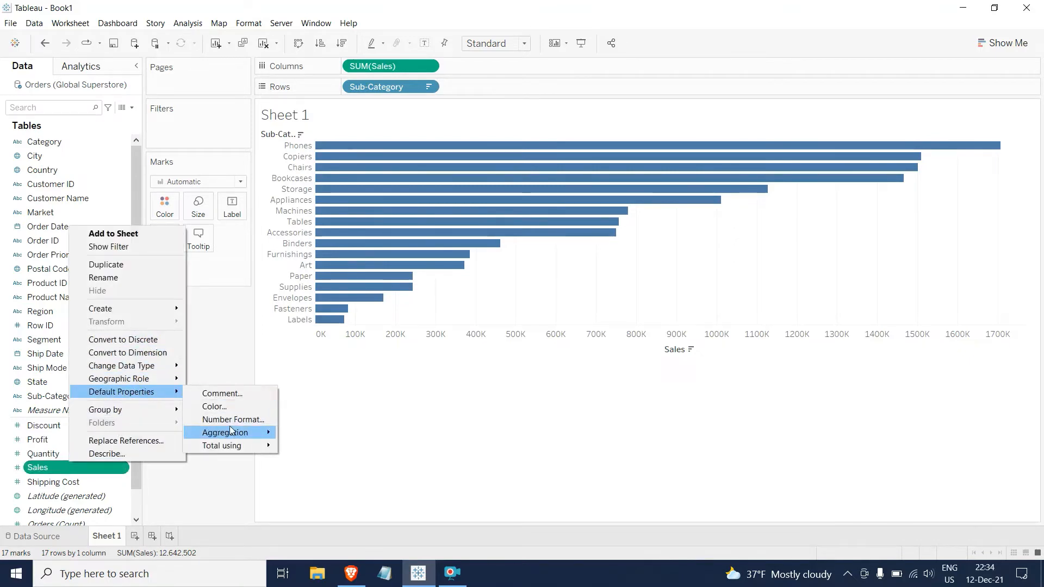
mouse_move(232, 432)
click(306, 443)
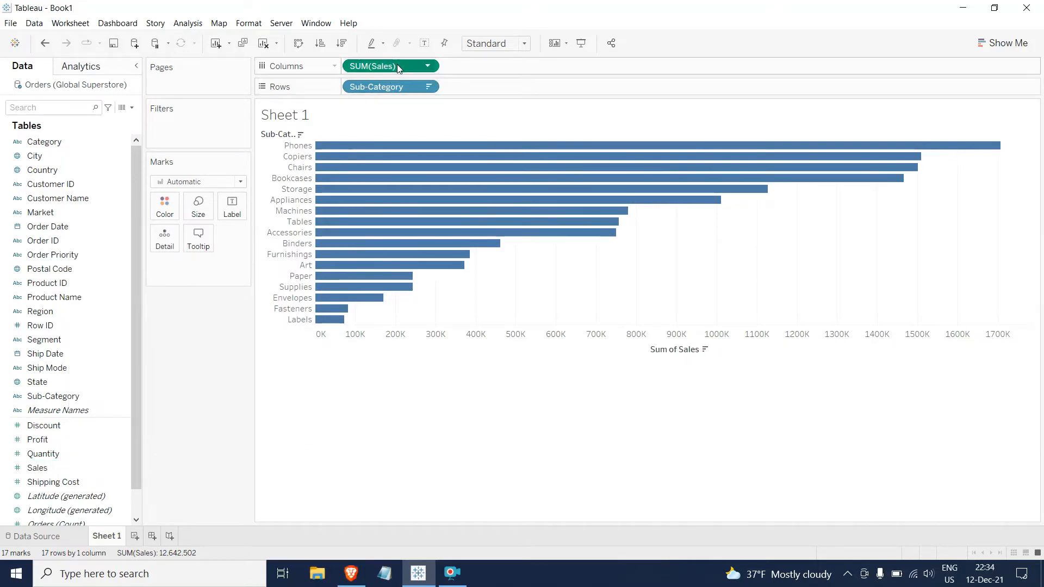
Replace SUM(Sales) in the columns with a fresh Sales field aggregated as AVG, and sort the sub-categories by it in descending order
drag(397, 64, 235, 329)
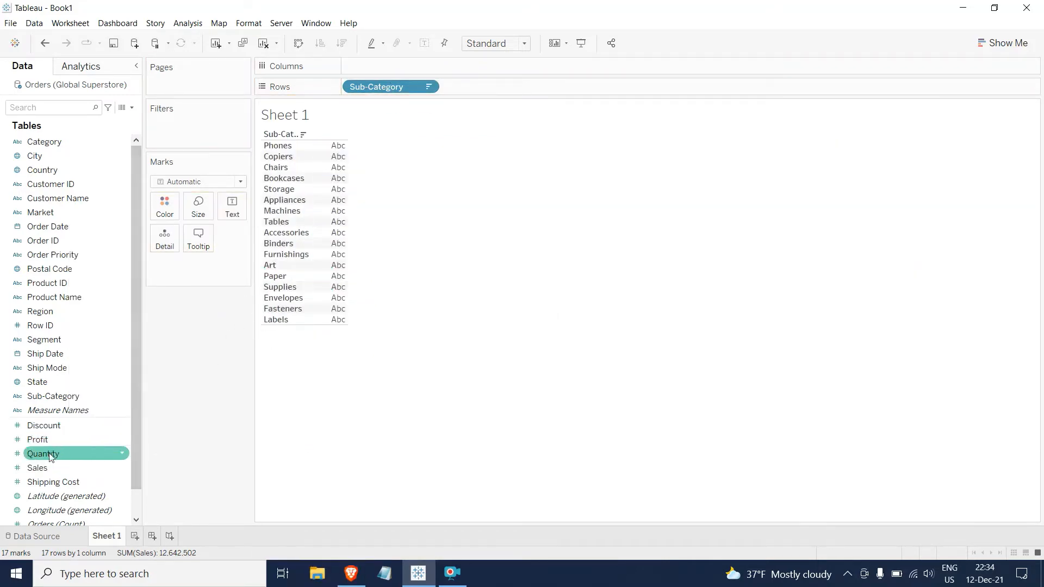
drag(48, 467, 379, 66)
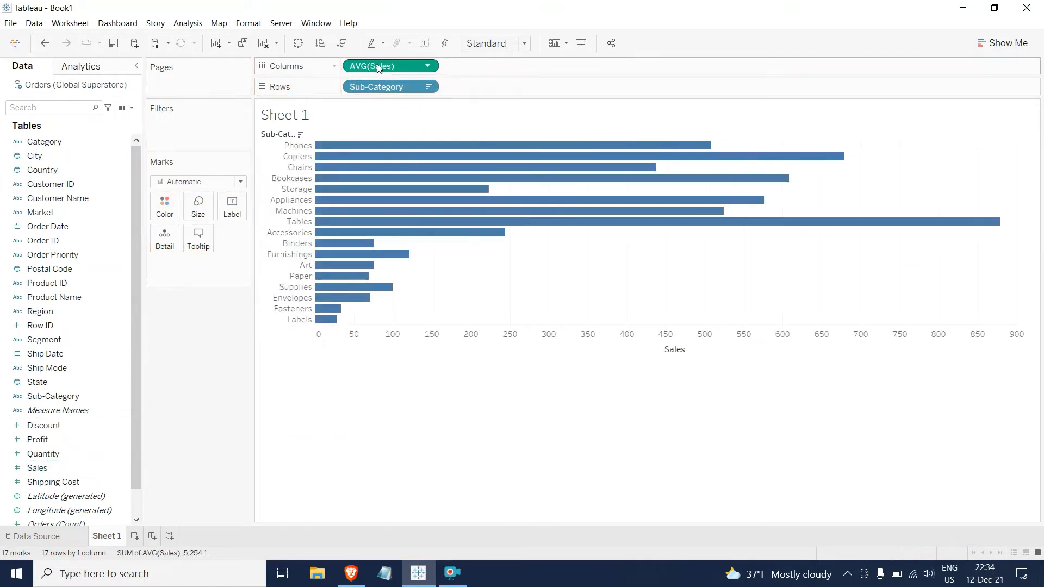
mouse_move(365, 170)
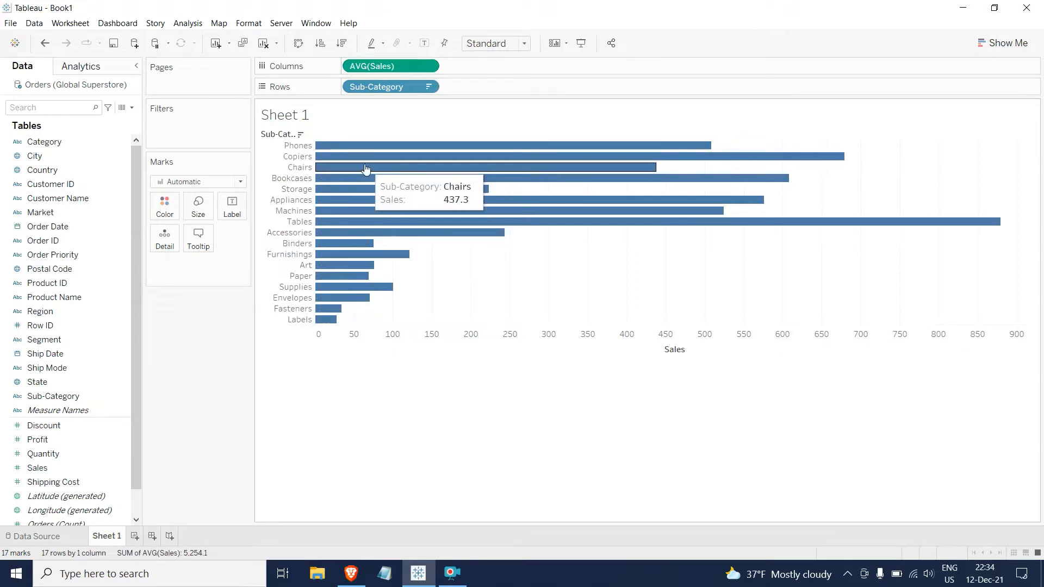
click(341, 43)
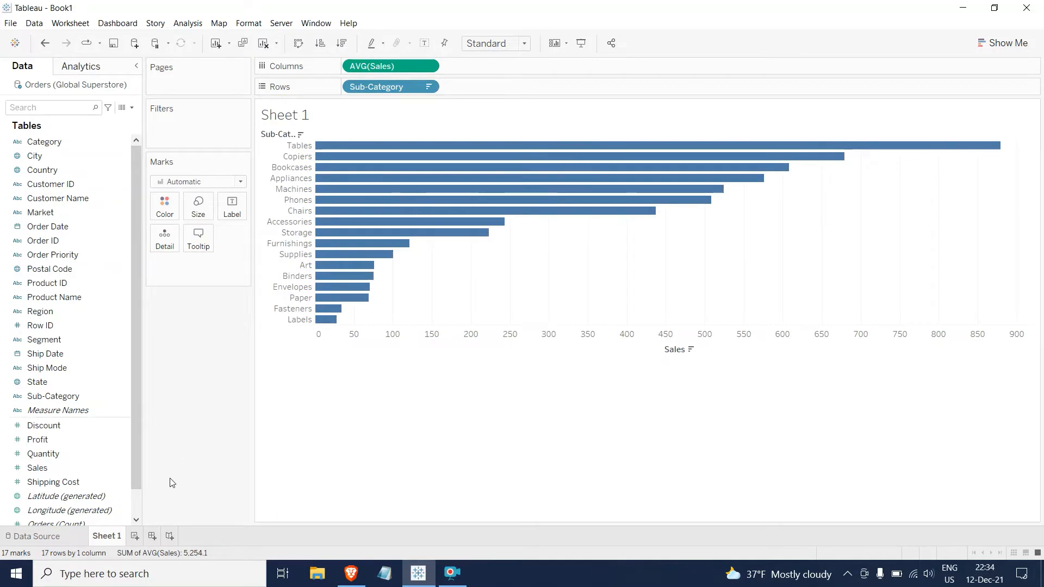
Add a second worksheet, plot Country on it, and set the mark type to Map
click(135, 535)
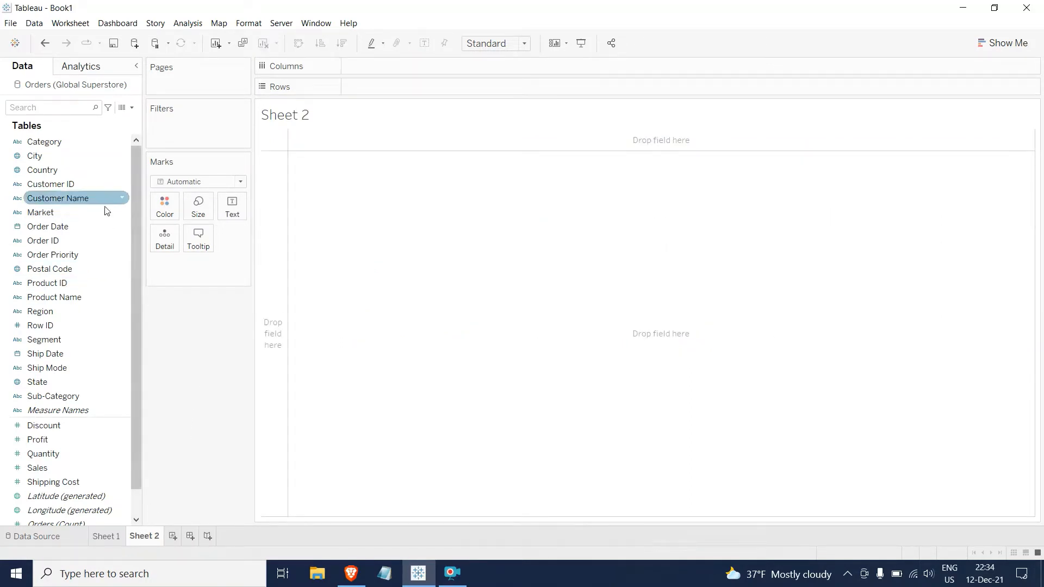
drag(57, 170, 501, 252)
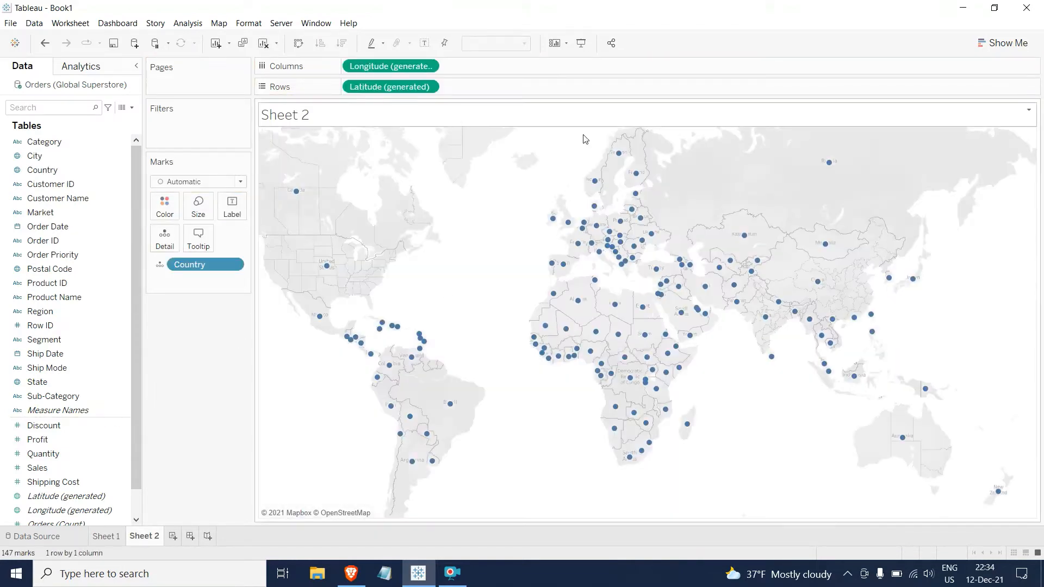
click(237, 181)
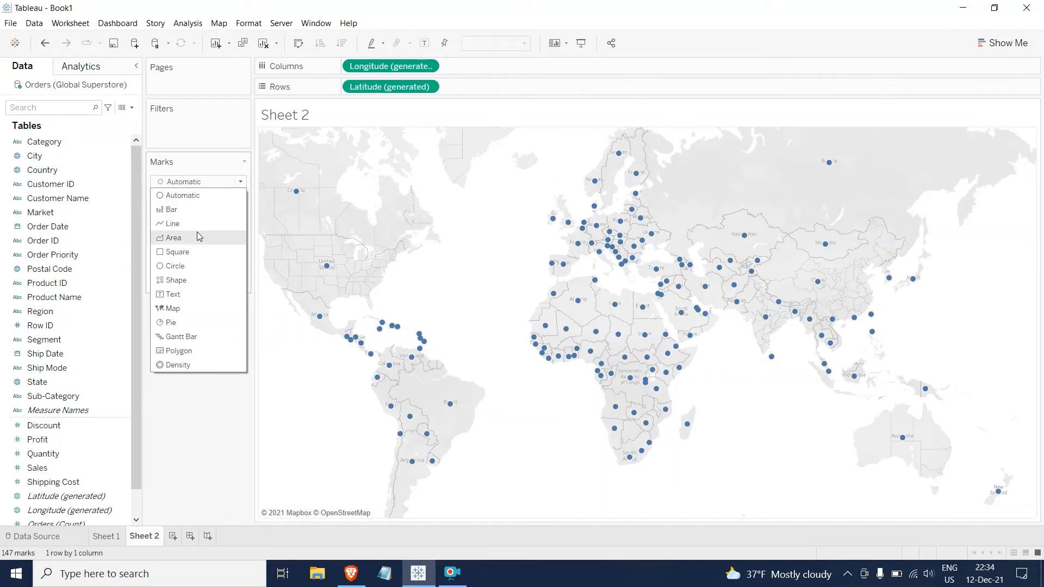
click(173, 308)
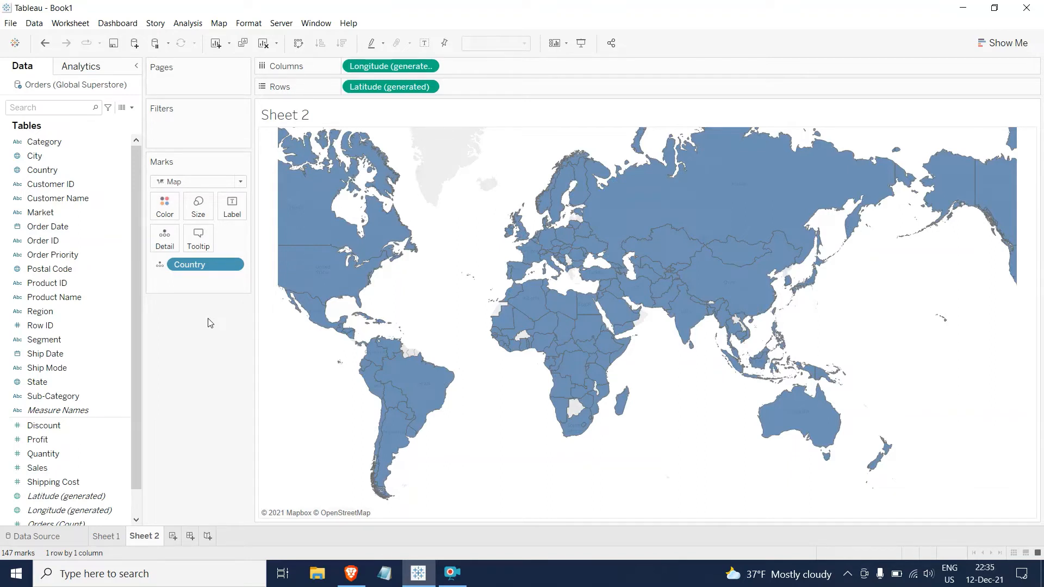
Start a calculated field named Profit Ratio and enter SUM([Profit]) as the first part of its formula
key(alt+a)
key(c)
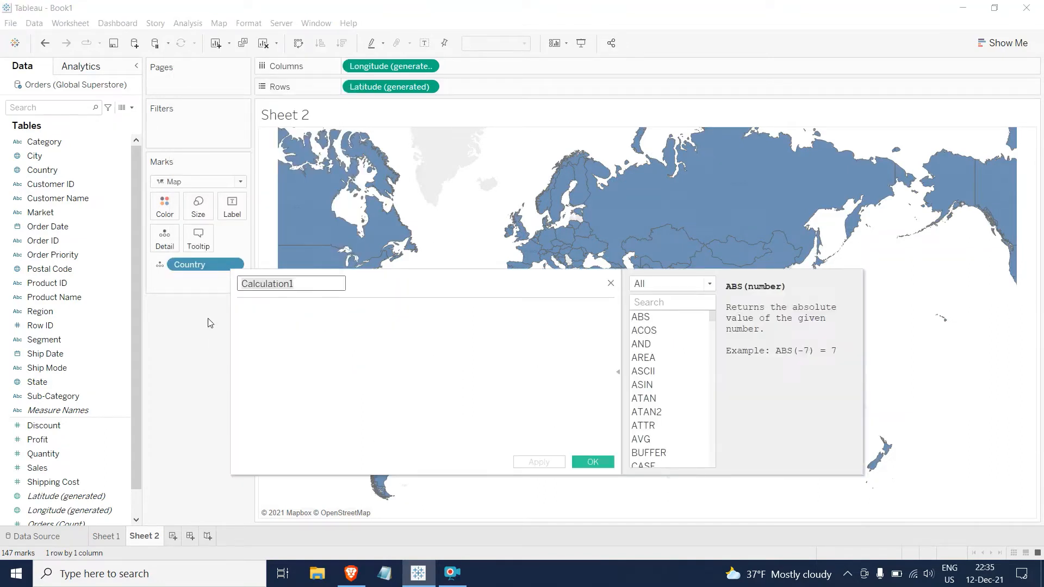
text(Profit Ratio)
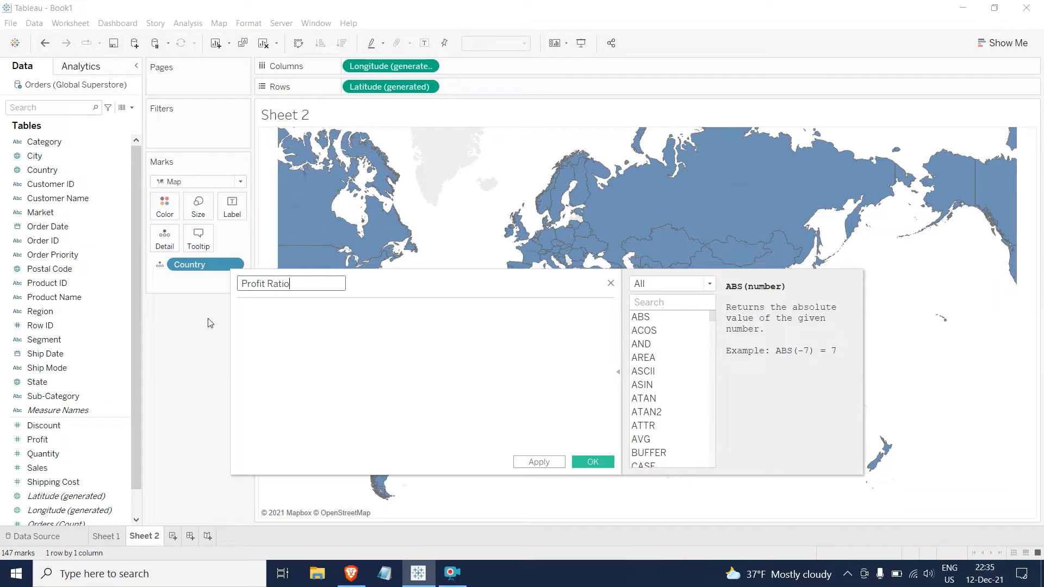
key(Tab)
text(sum)
key(Return)
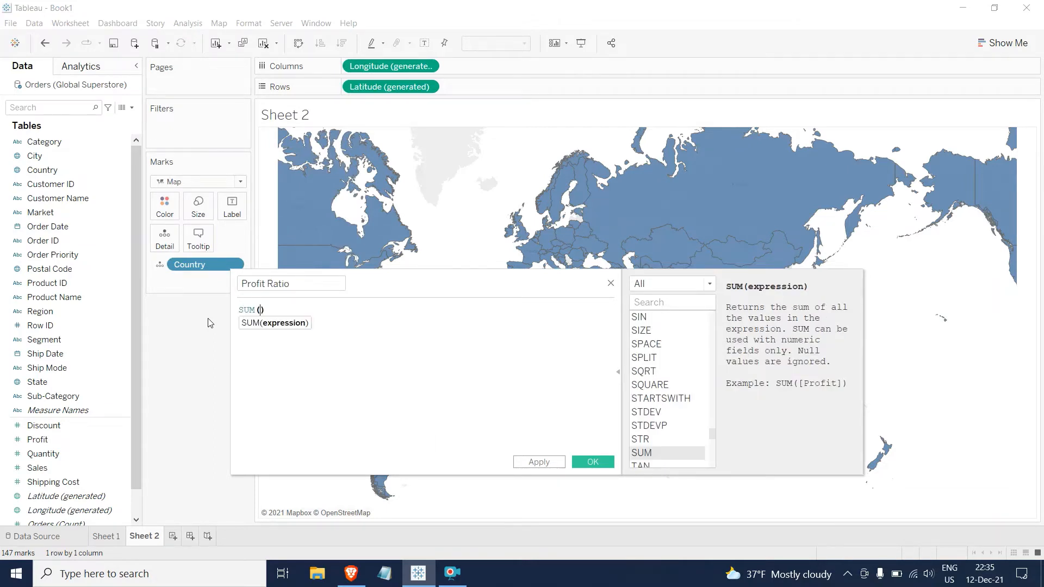
text(pro)
key(Down)
key(Down)
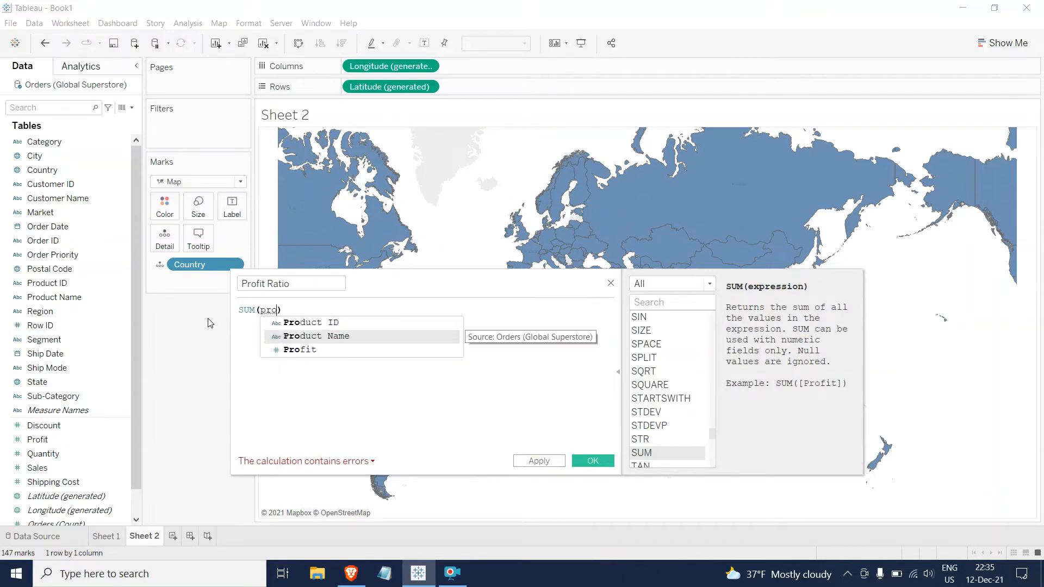
key(Return)
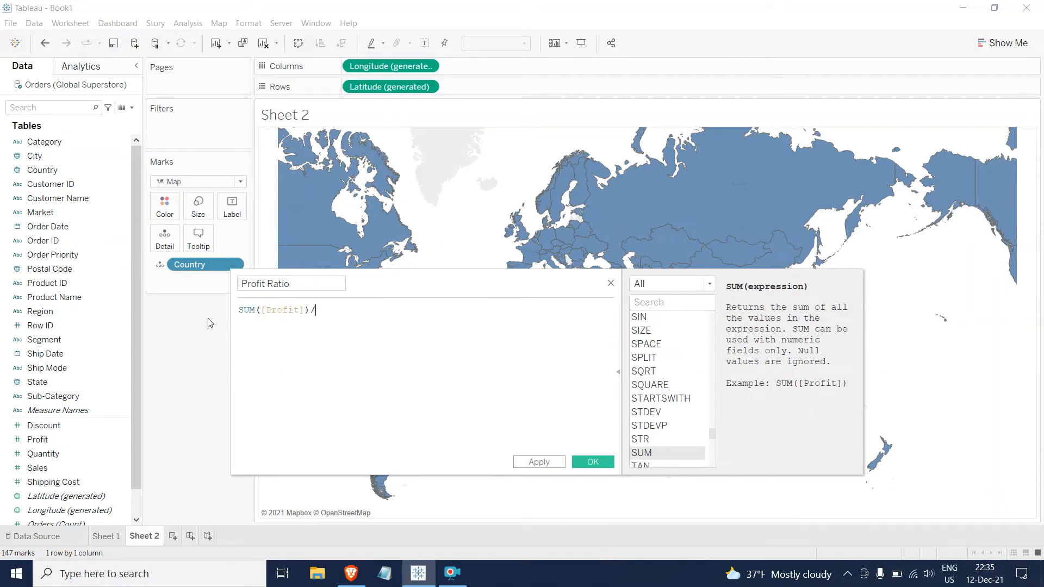
Complete the Profit Ratio formula as SUM([Profit])/SUM([Sales]) and color the countries on the map by this field
text(/sum)
key(Return)
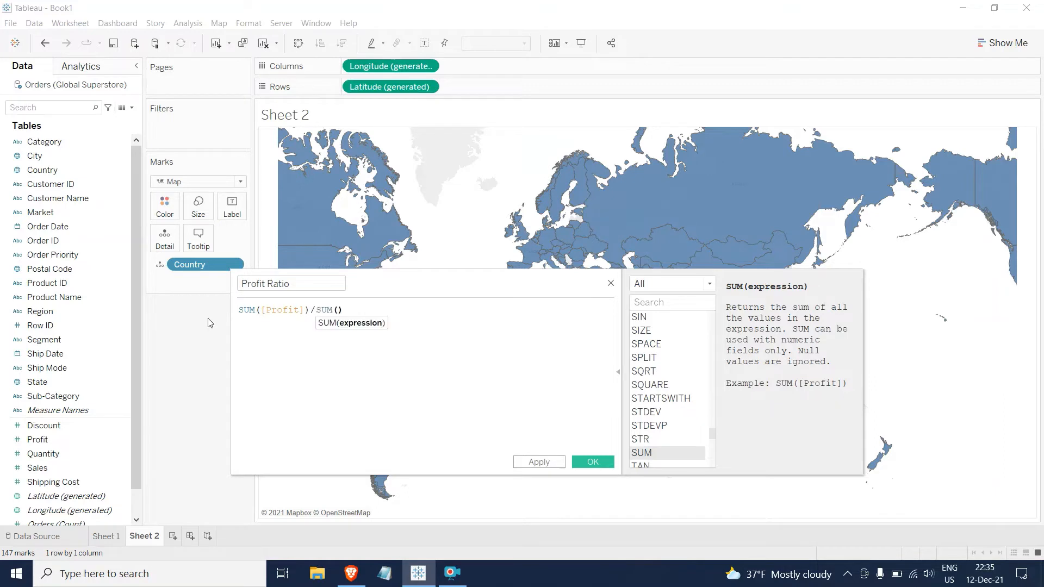
text(sale)
key(Return)
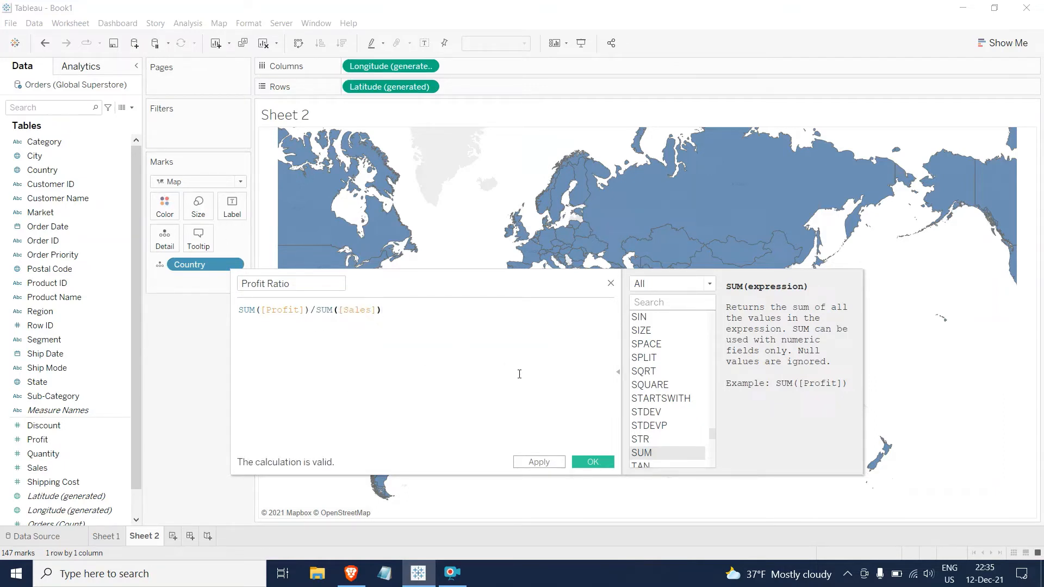
click(580, 462)
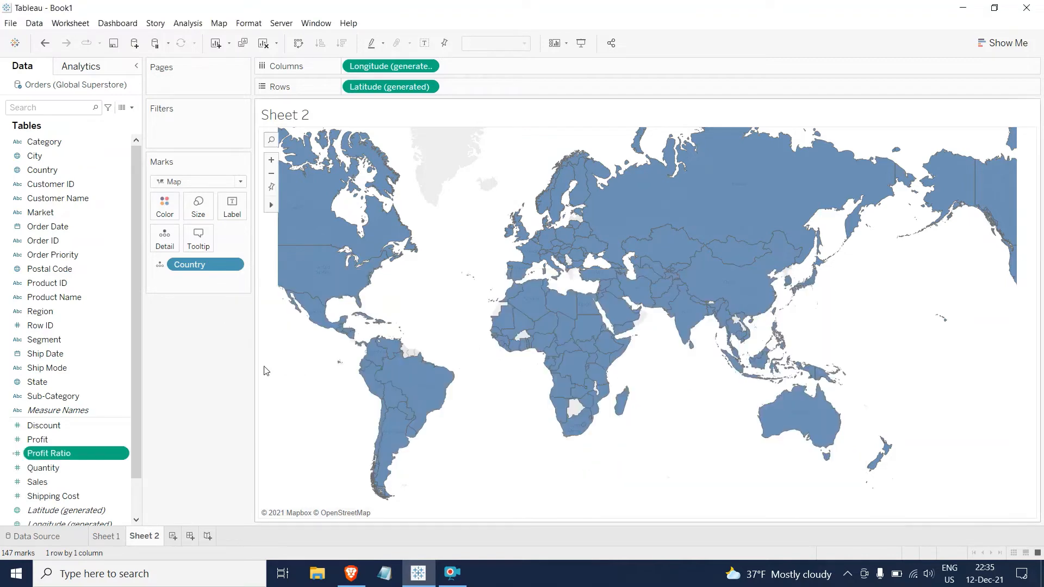
drag(90, 459, 172, 218)
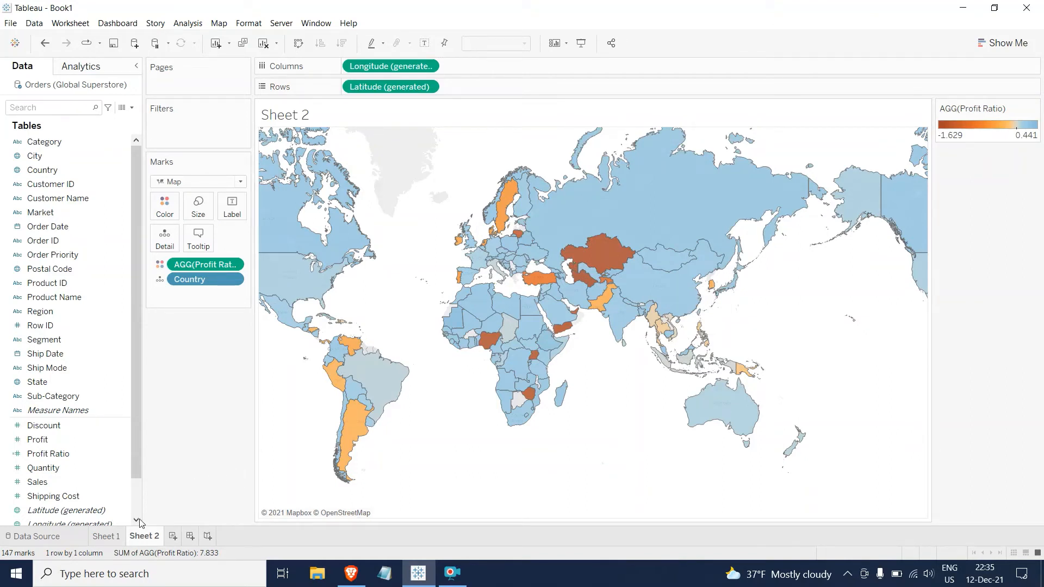
On Sheet 1, group the Paper, Fasteners and Labels sub-categories and sort the grouped bars by average Sales in descending order
click(107, 536)
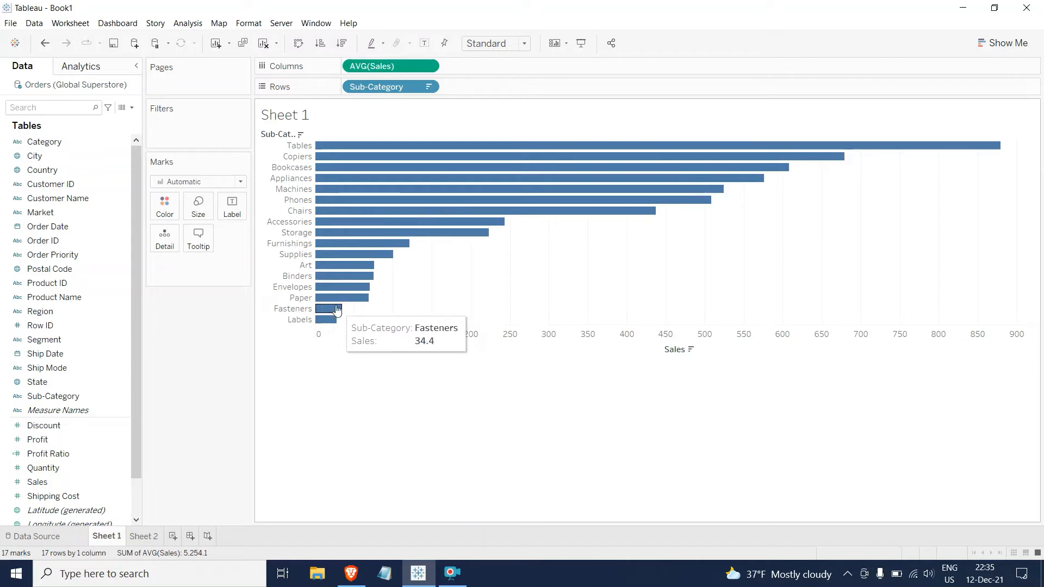
click(305, 300)
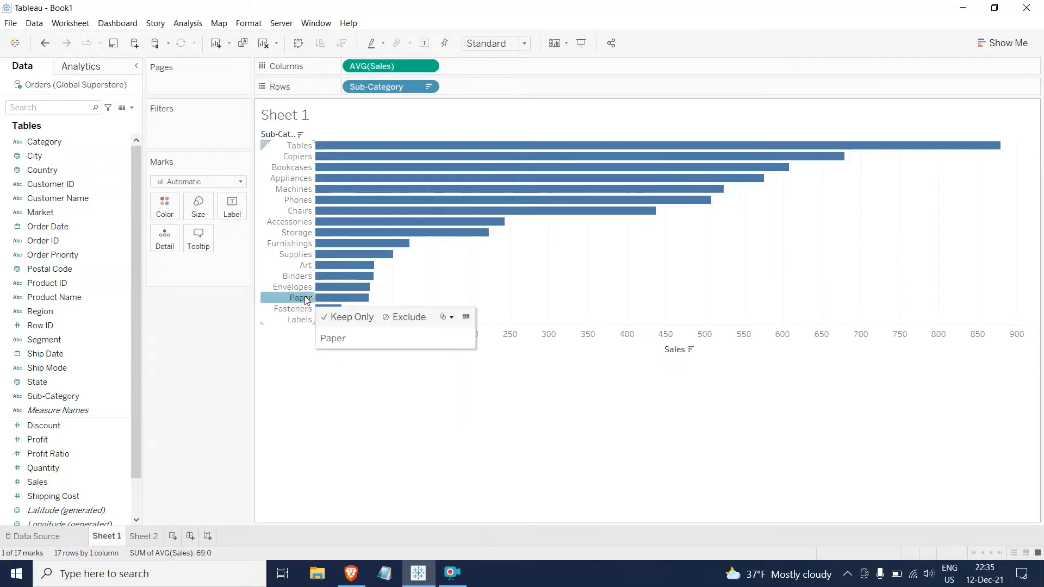
shift+click(305, 322)
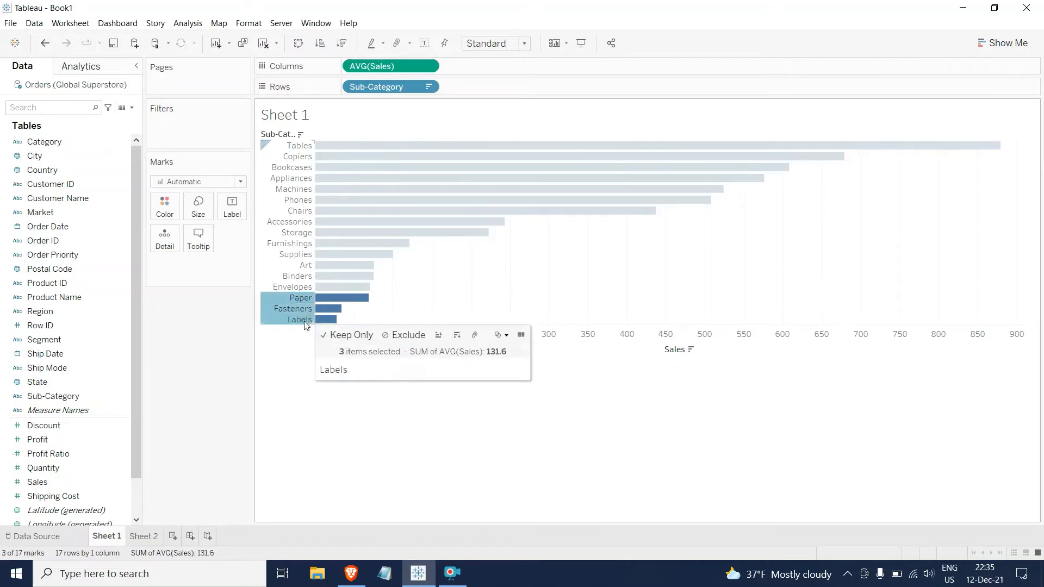
click(475, 335)
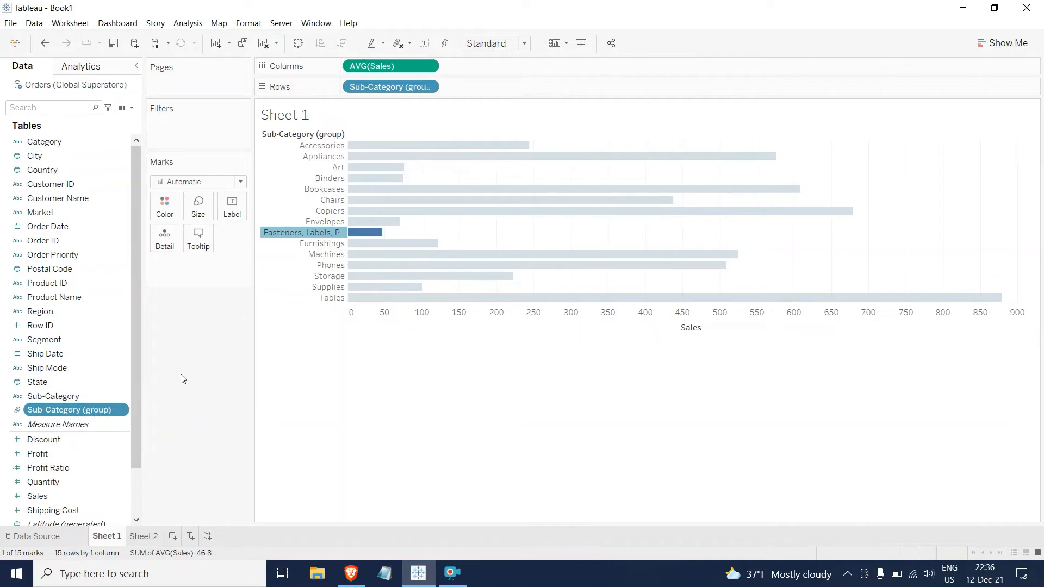
key(Escape)
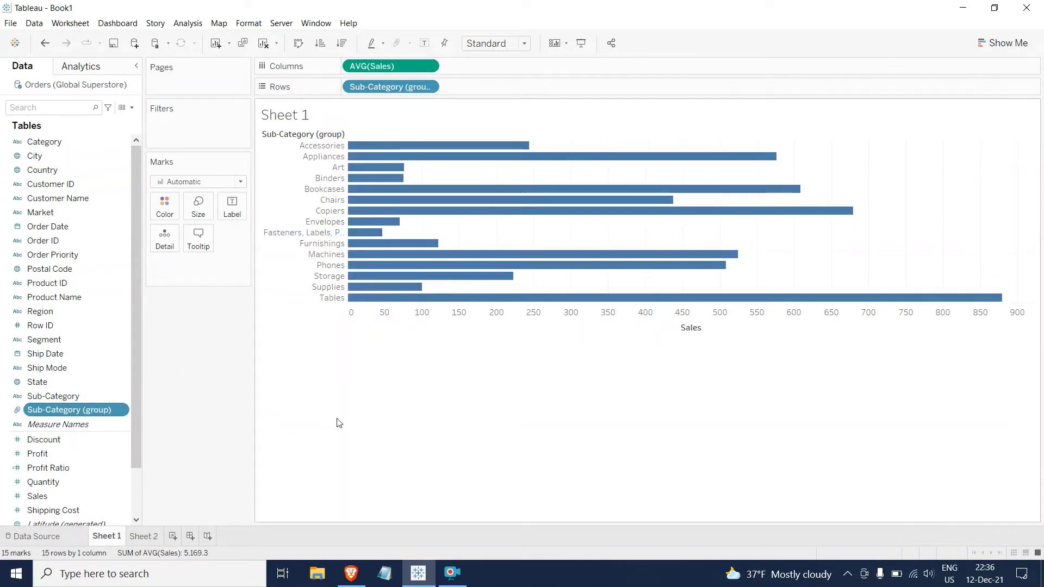
click(341, 43)
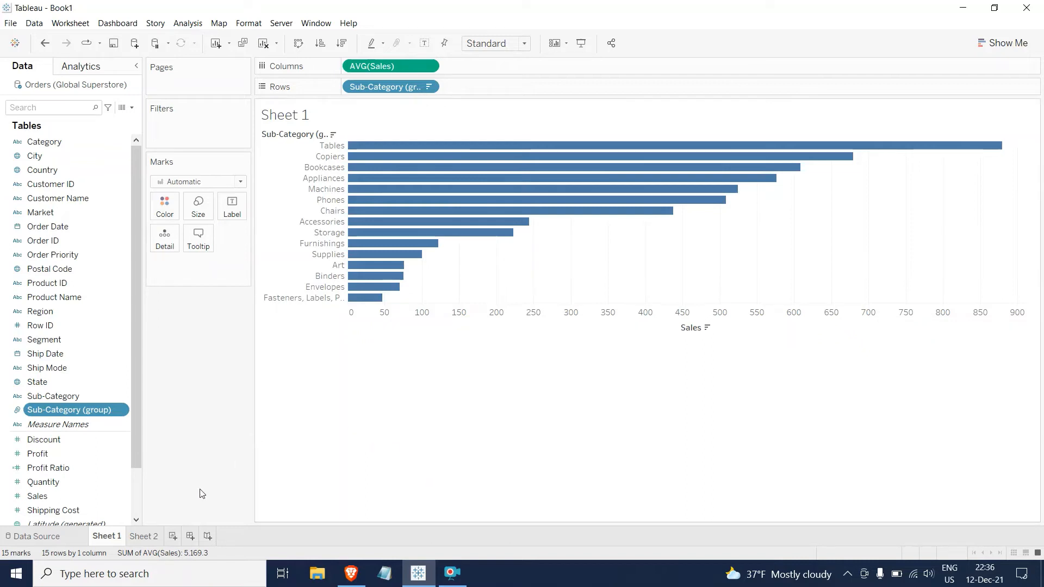
Create a new dashboard containing the Sheet 1 bar chart with the Sheet 2 map placed above it
click(190, 536)
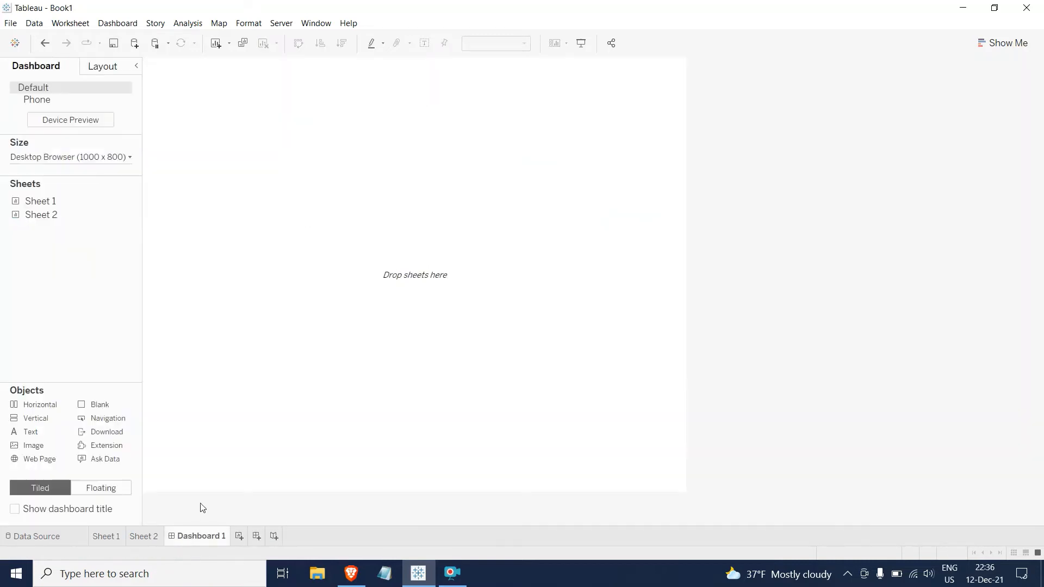
drag(52, 205, 348, 288)
drag(41, 215, 397, 111)
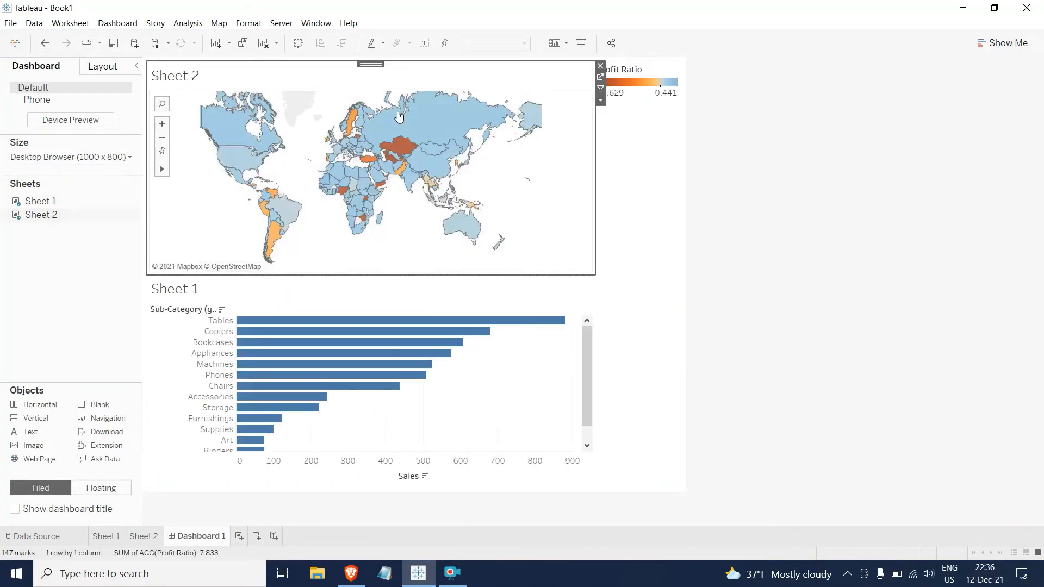
Make the Profit Ratio color legend floating and place it over the lower part of the Sheet 2 map
click(630, 80)
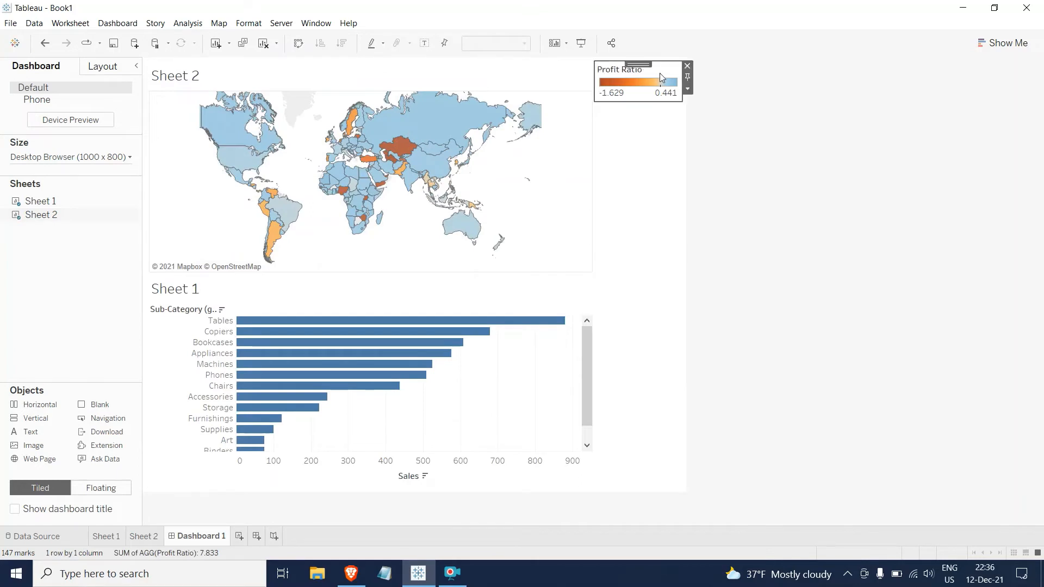
click(688, 89)
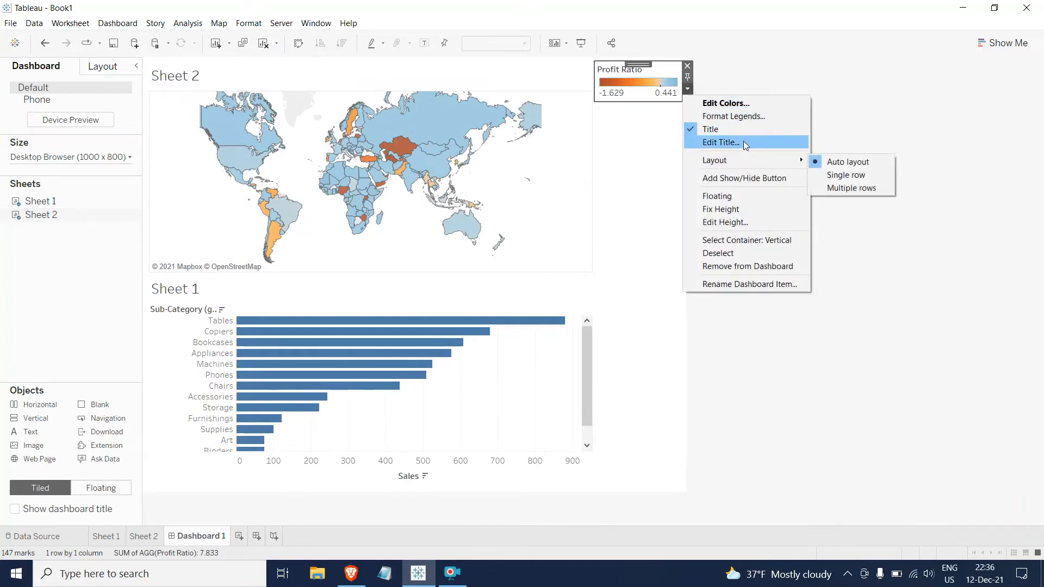
click(717, 196)
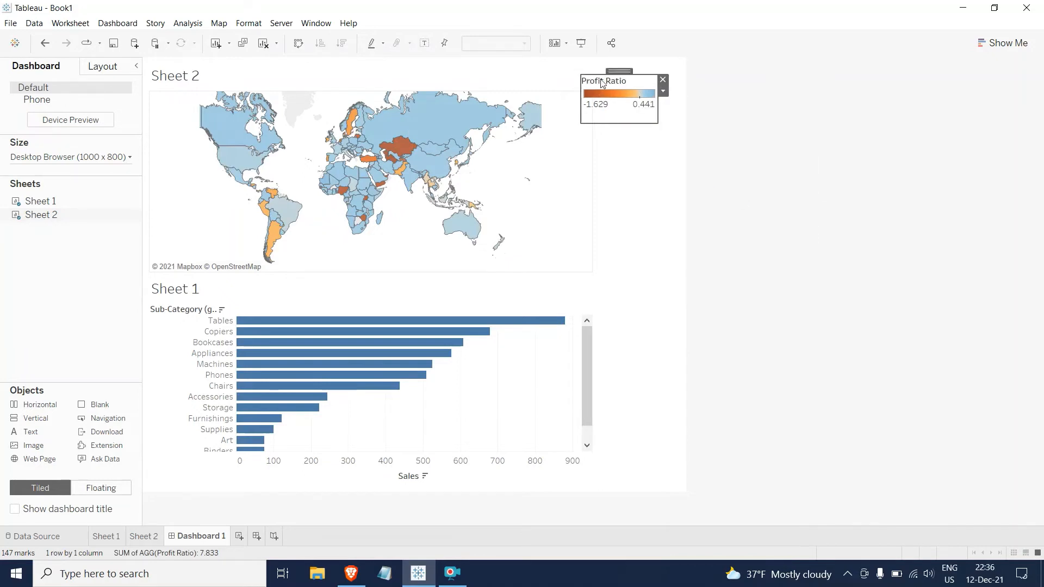
drag(614, 75, 540, 216)
Remove the empty legend container from the dashboard and move the floating Profit Ratio legend to the map's lower-right corner
click(647, 91)
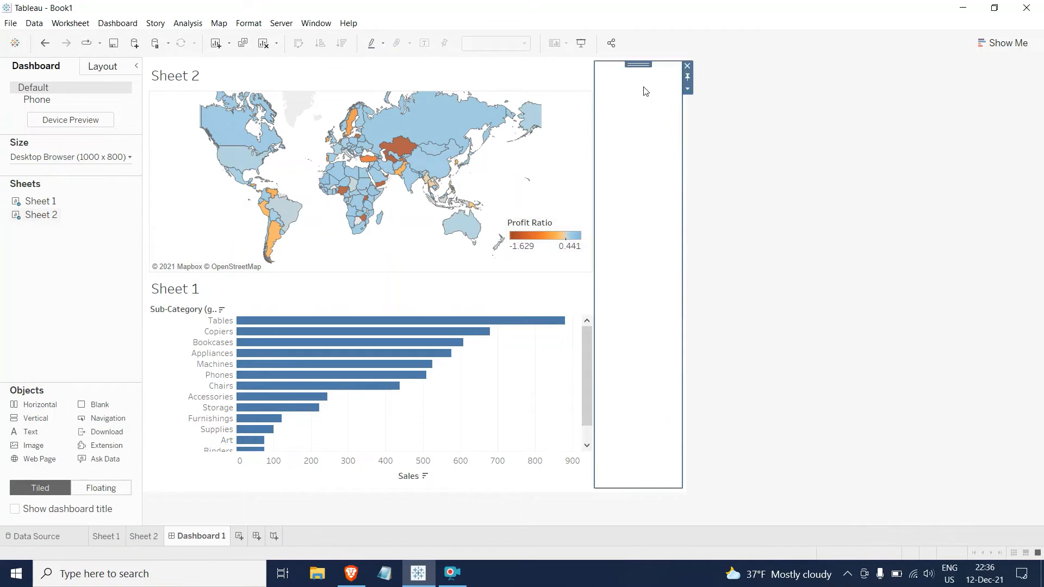
click(687, 72)
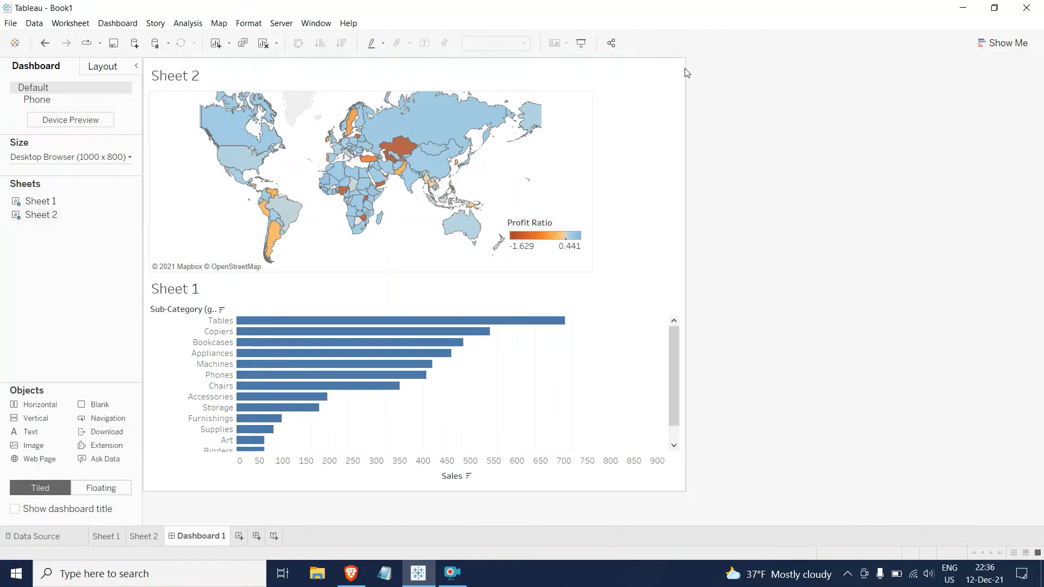
click(554, 224)
drag(556, 215, 624, 212)
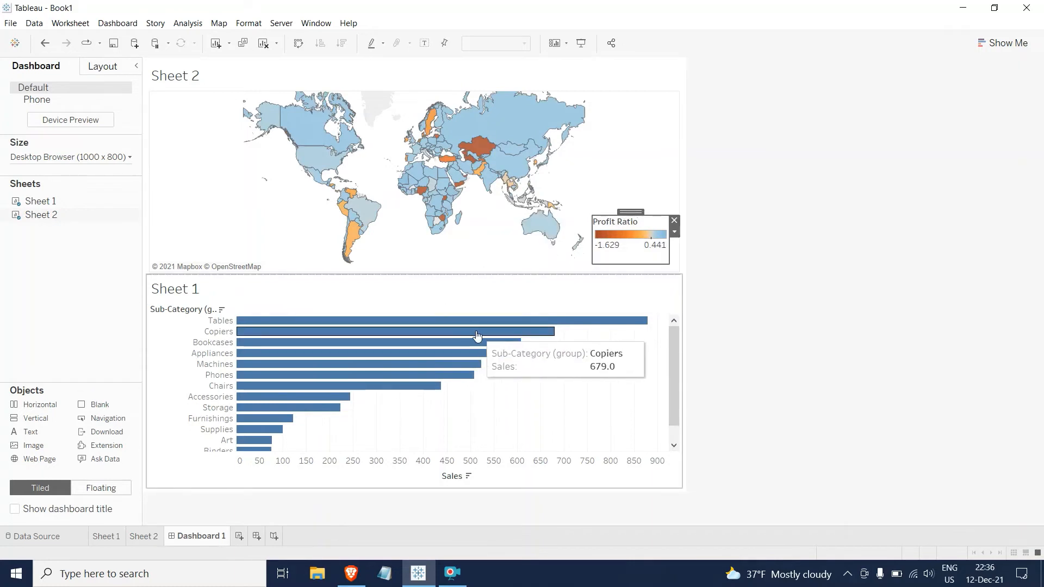
Use the Sheet 2 map as a filter on the dashboard and test it by selecting Russia
click(196, 84)
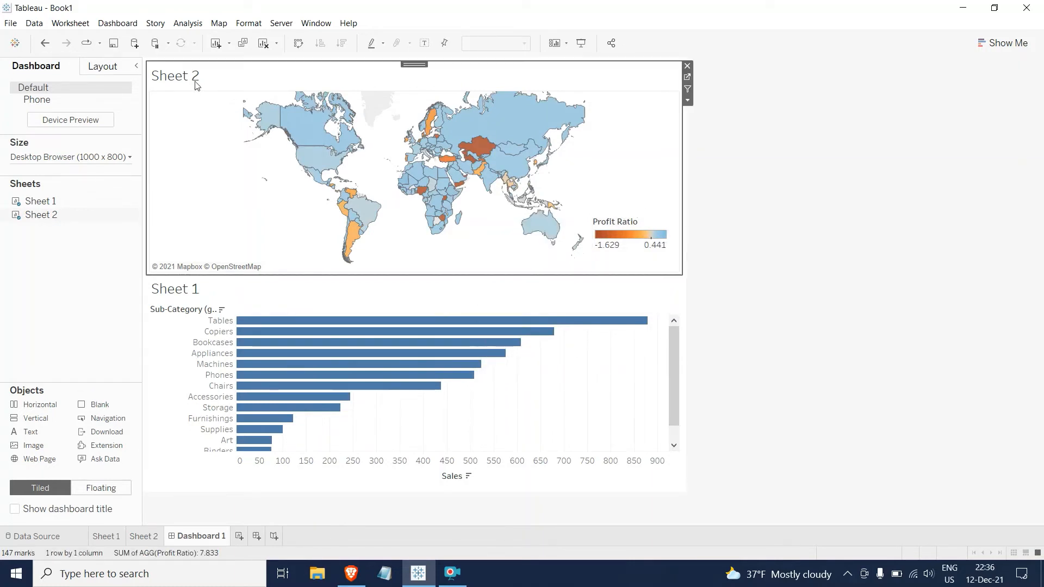
click(687, 90)
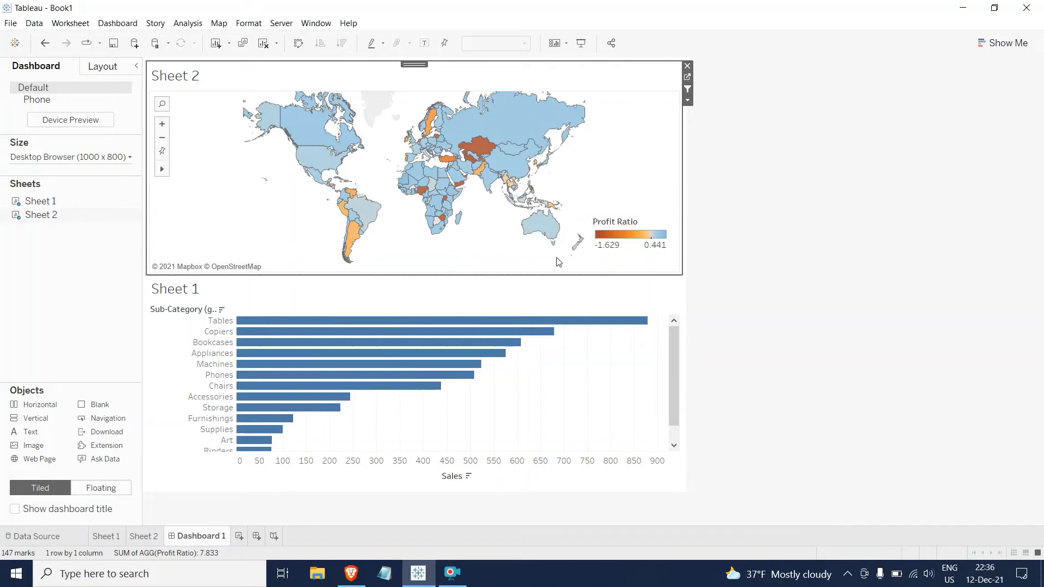
mouse_move(485, 162)
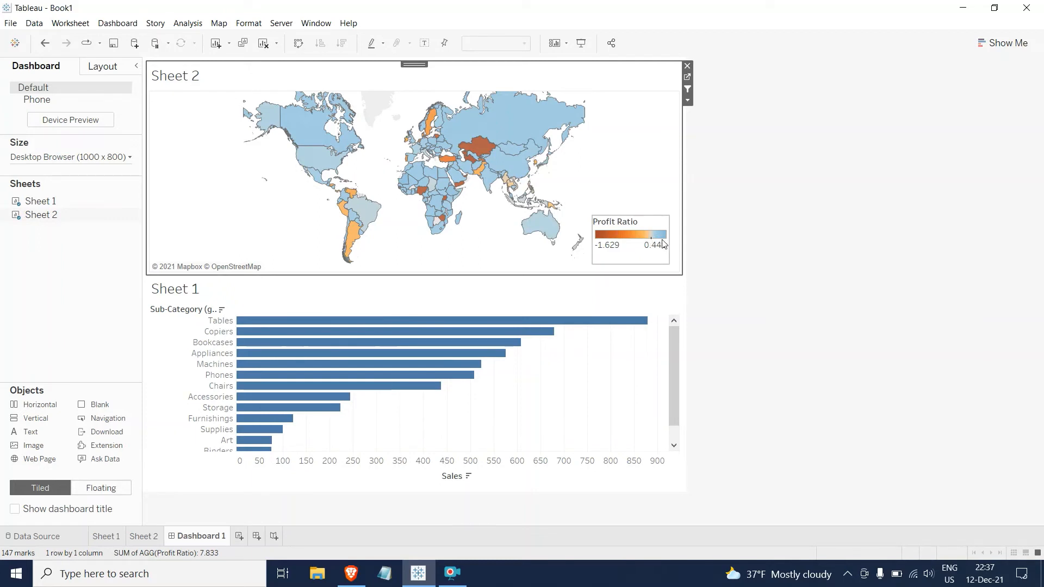
click(517, 119)
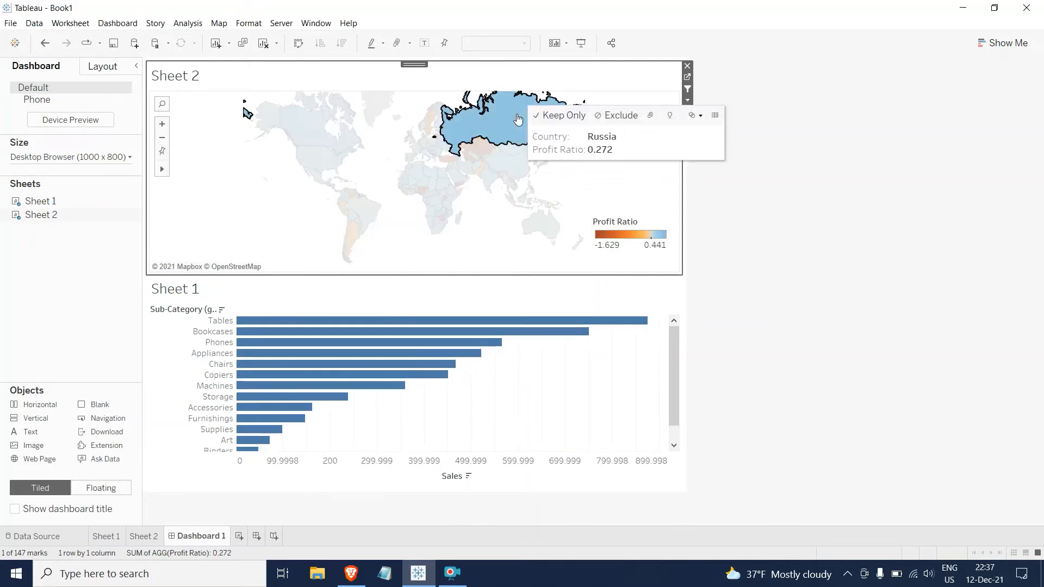
Set the Sheet 1 bar chart's fit to Entire View on the dashboard
click(647, 375)
click(523, 43)
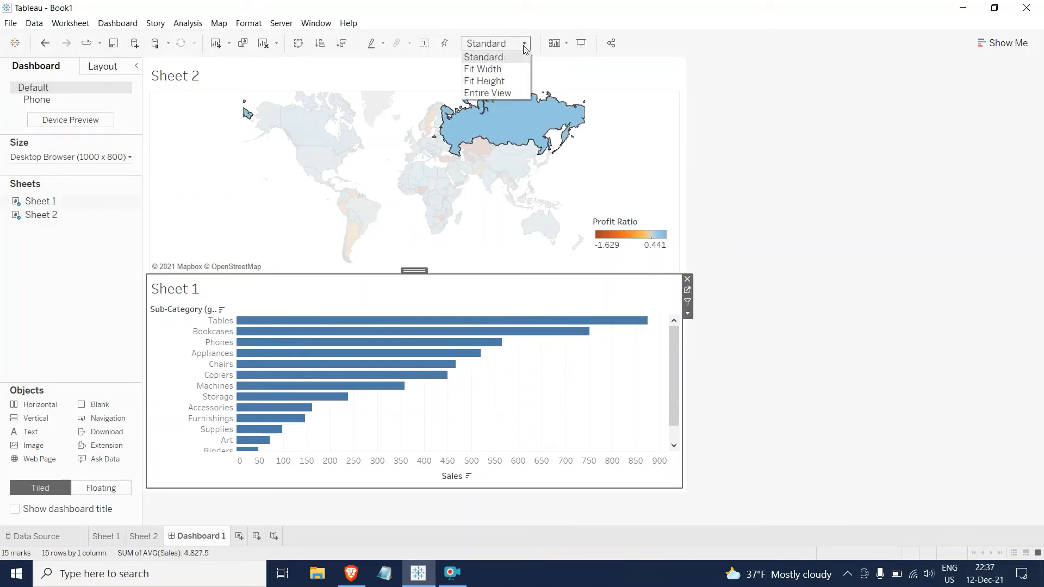
click(510, 92)
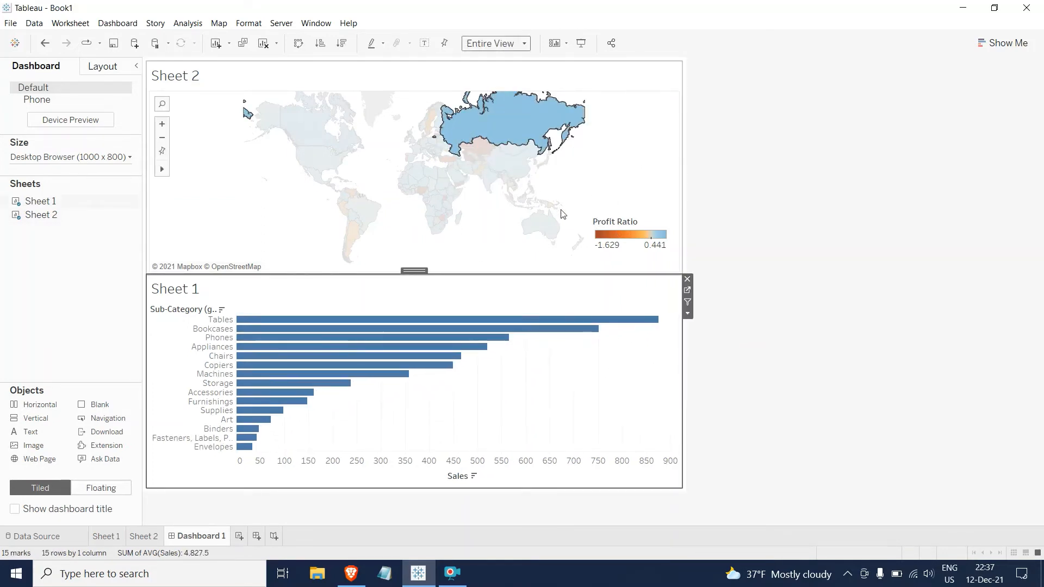
Filter the bar chart from the map by Kazakhstan, Turkey, Nigeria and United States in turn, and clear the country selection
click(480, 154)
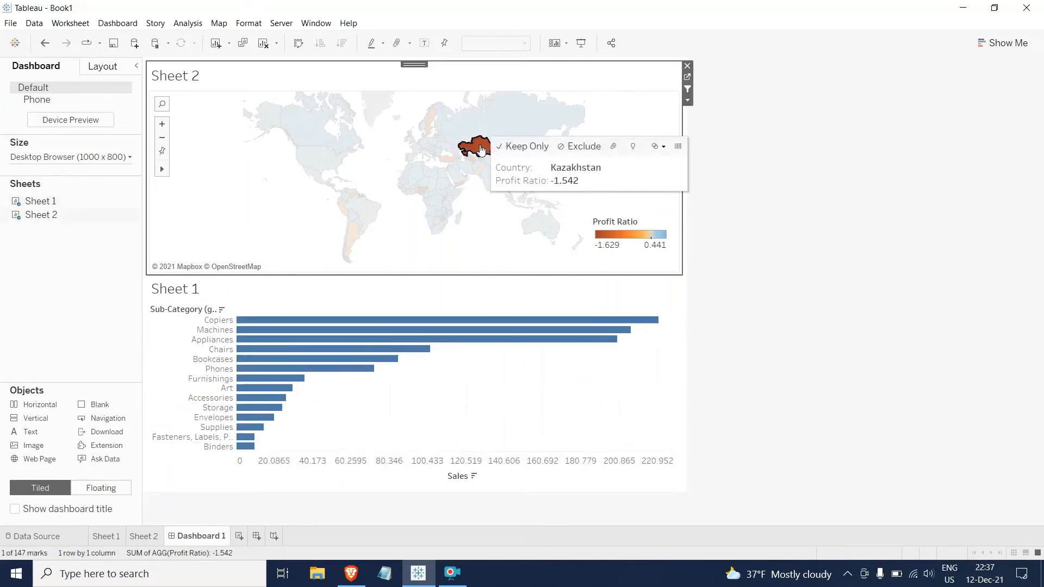
click(445, 160)
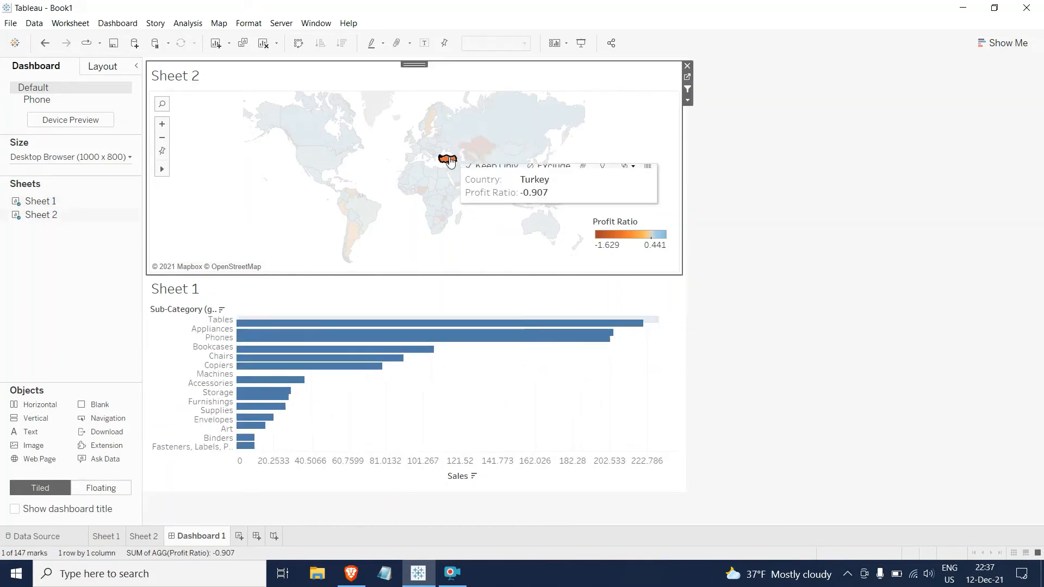
click(420, 189)
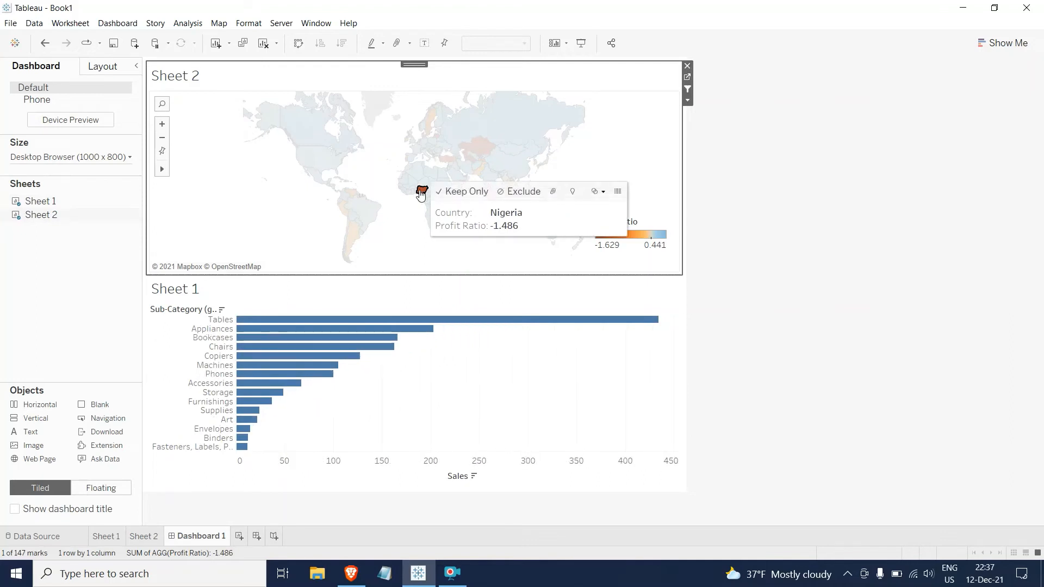
click(328, 166)
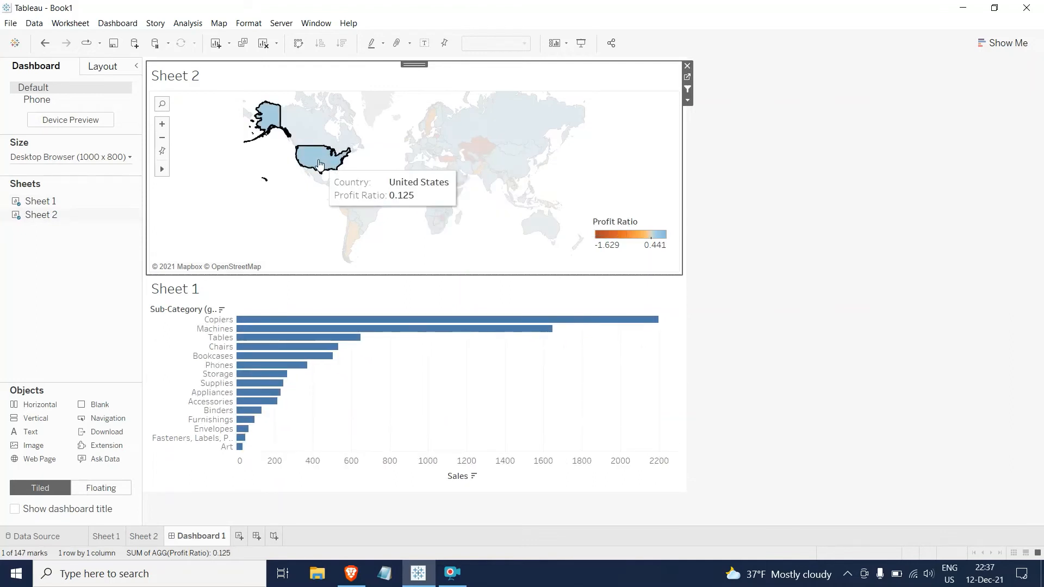
click(320, 165)
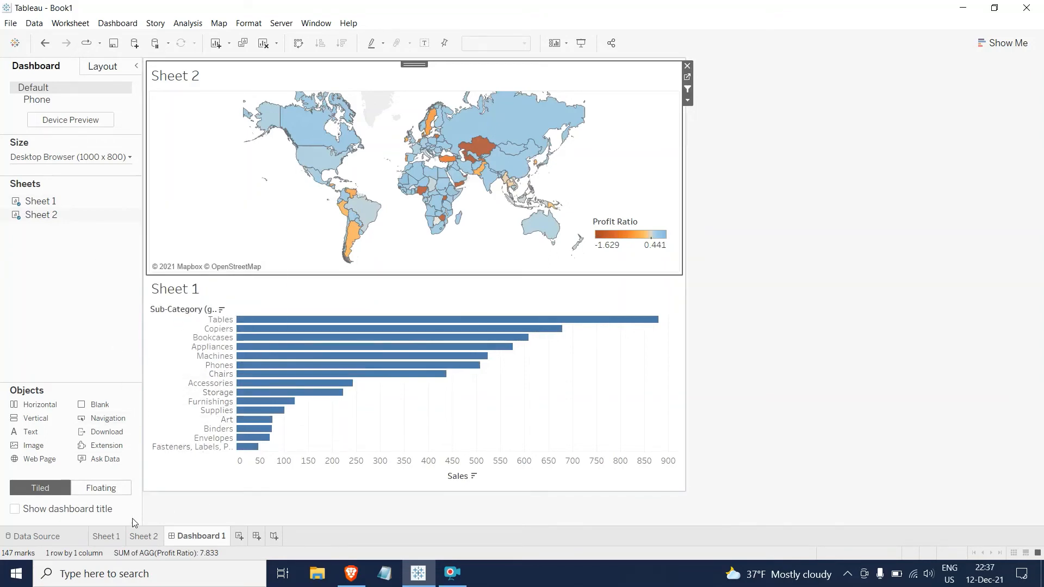
From Sheet 2, add Orders (Global Superstore) to the saved data sources as a Tableau Data Source (.tds) file named tds test
click(141, 536)
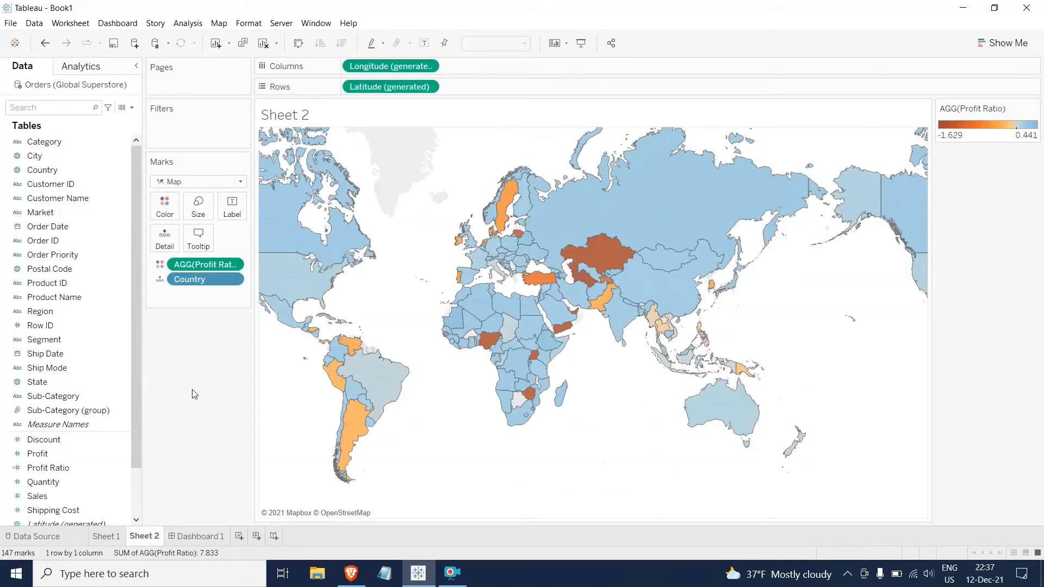
click(27, 23)
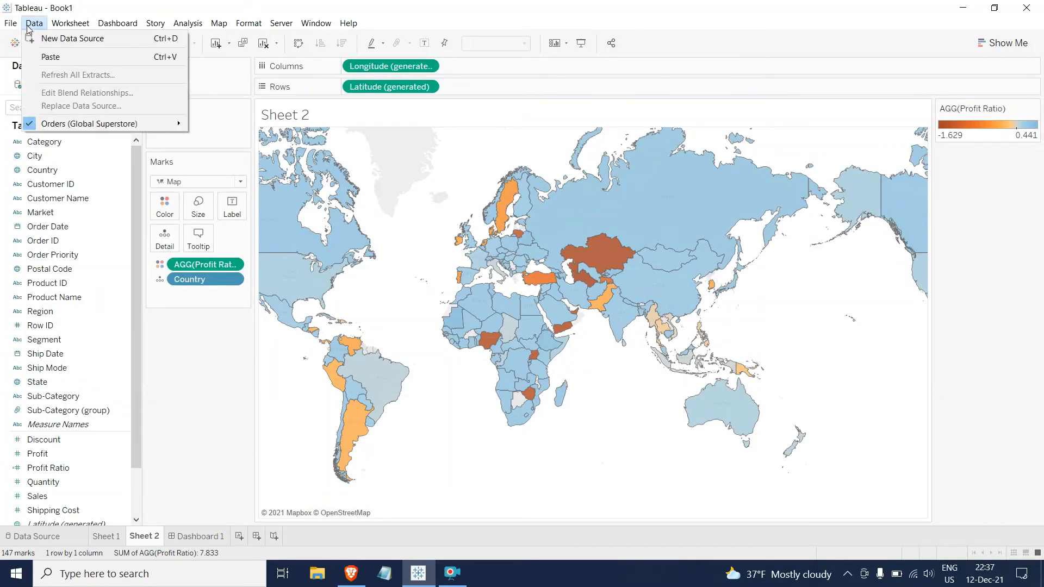
mouse_move(72, 124)
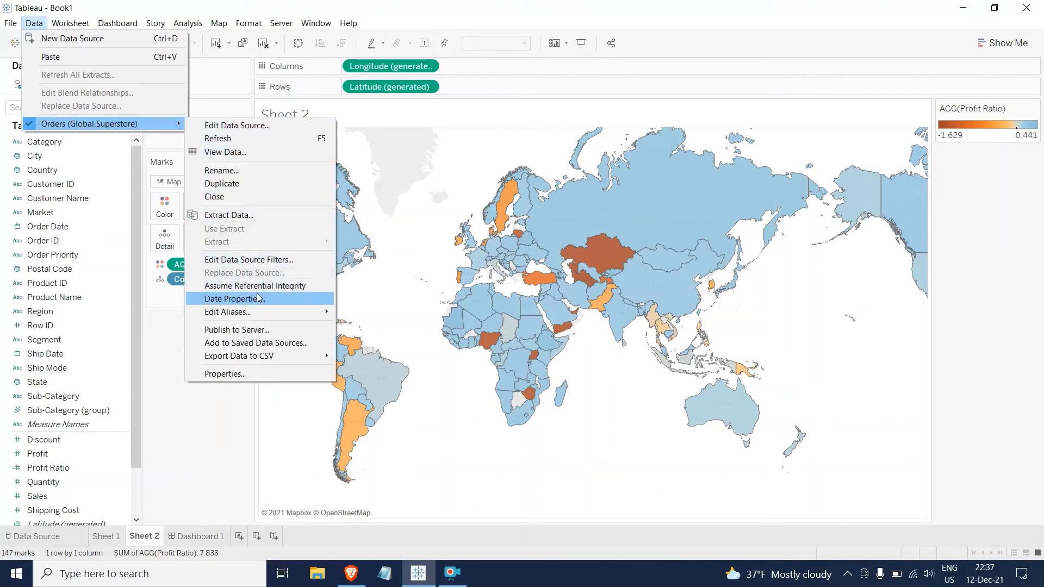
click(250, 344)
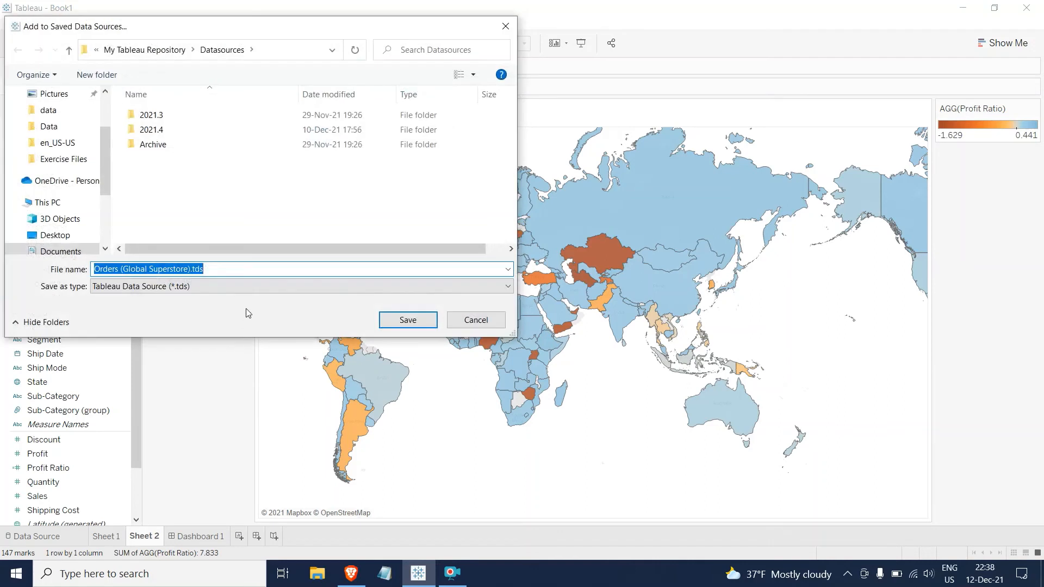
key(BackSpace)
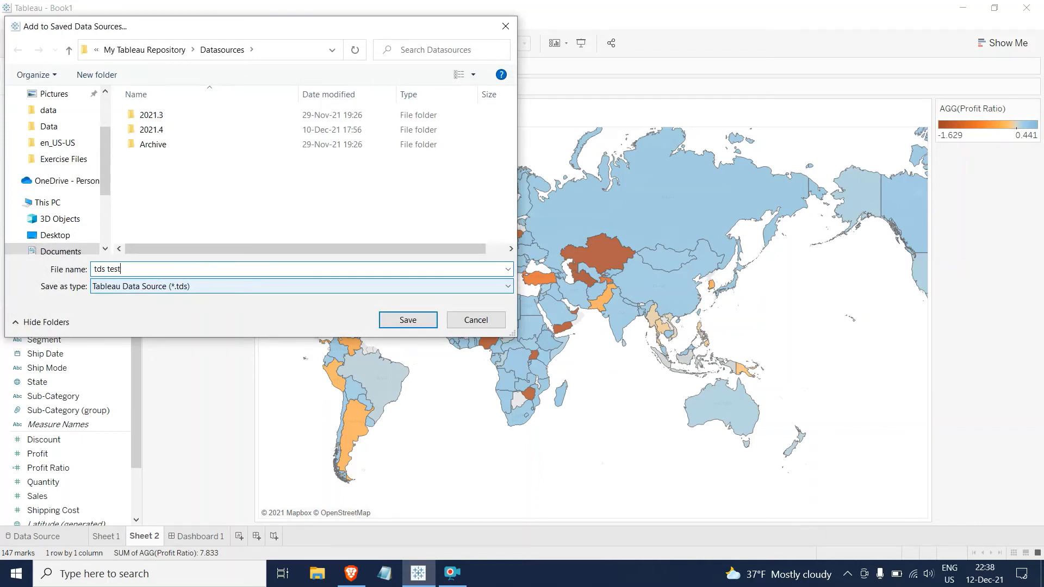
click(264, 268)
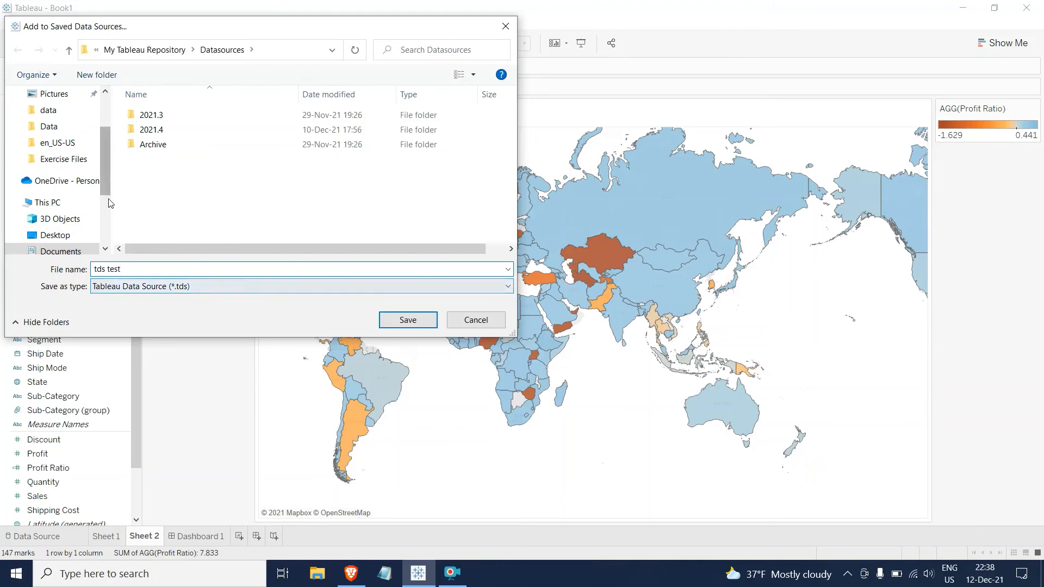
click(409, 321)
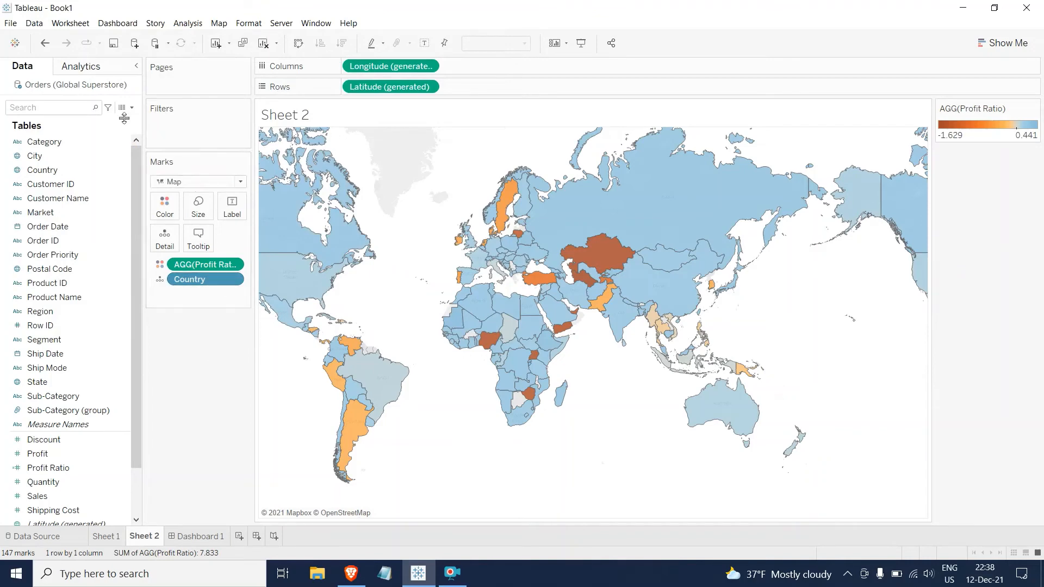
Return to the start page to view the saved data sources and close Tableau without saving the workbook
click(16, 45)
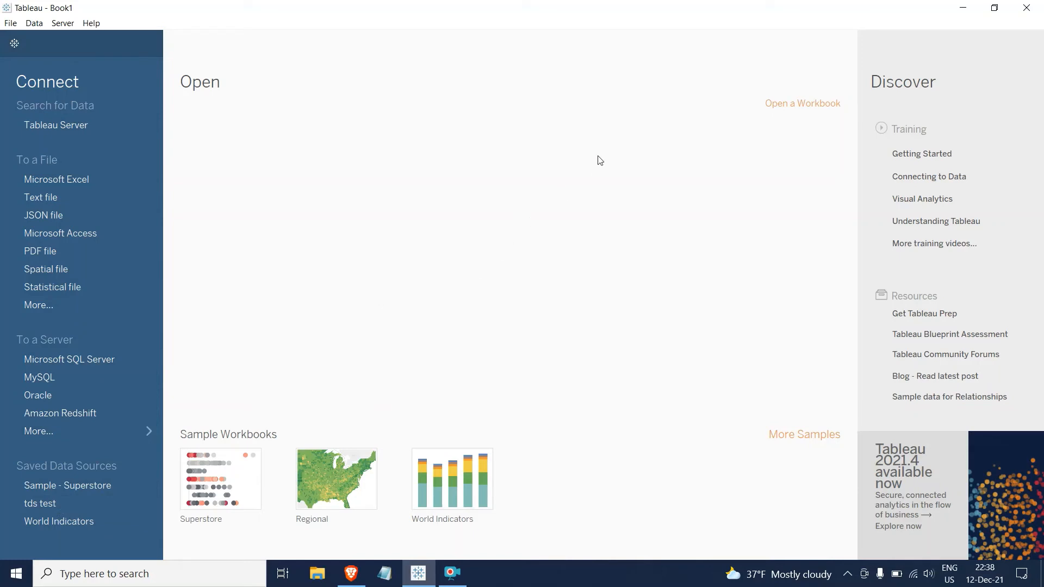
click(1026, 7)
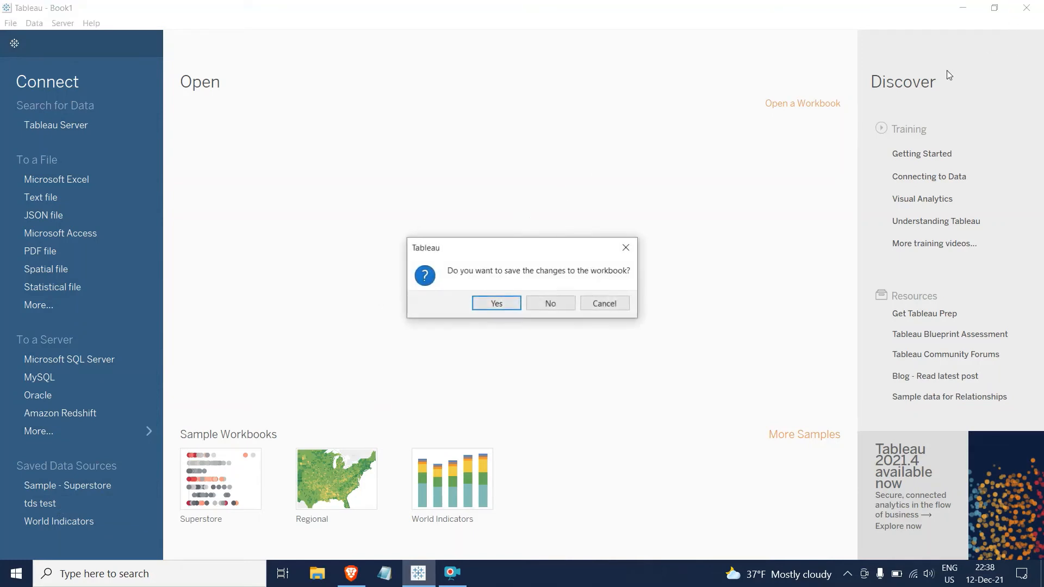
click(551, 303)
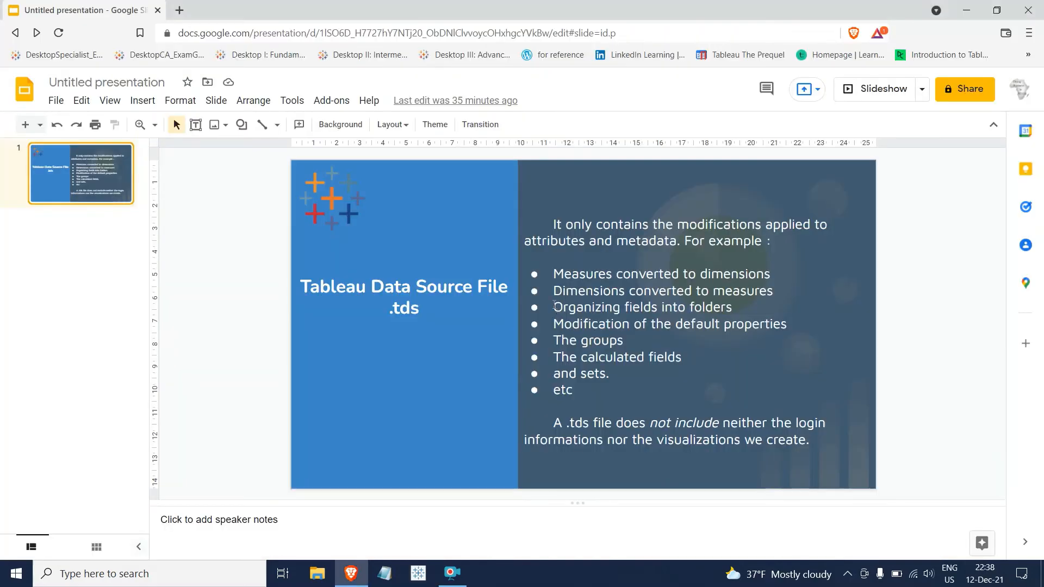
In File Explorer, look for the tds test.tds file in Documents, My Tableau Repository, Datasources, and close the window
click(317, 573)
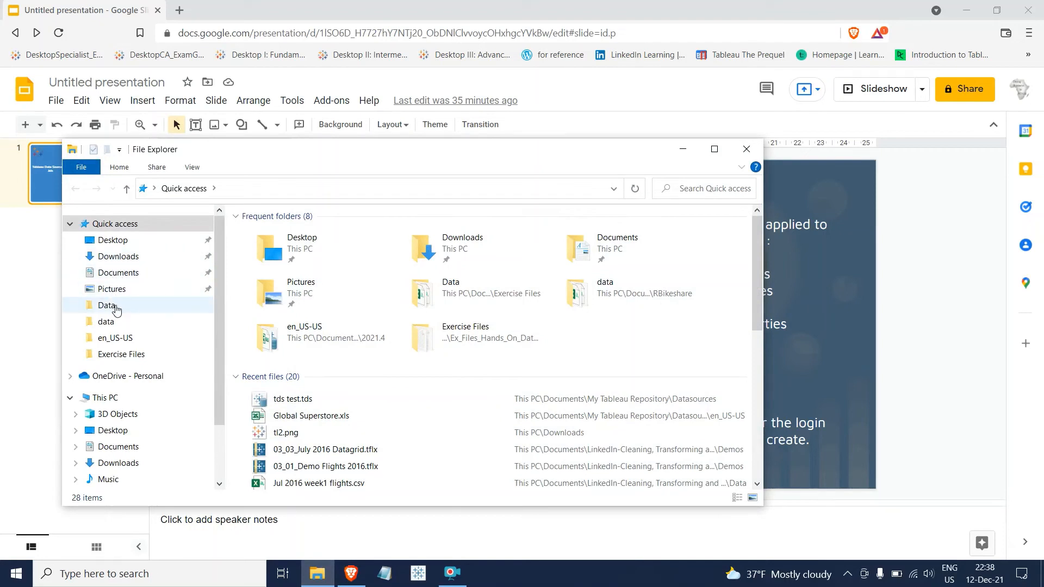
click(127, 274)
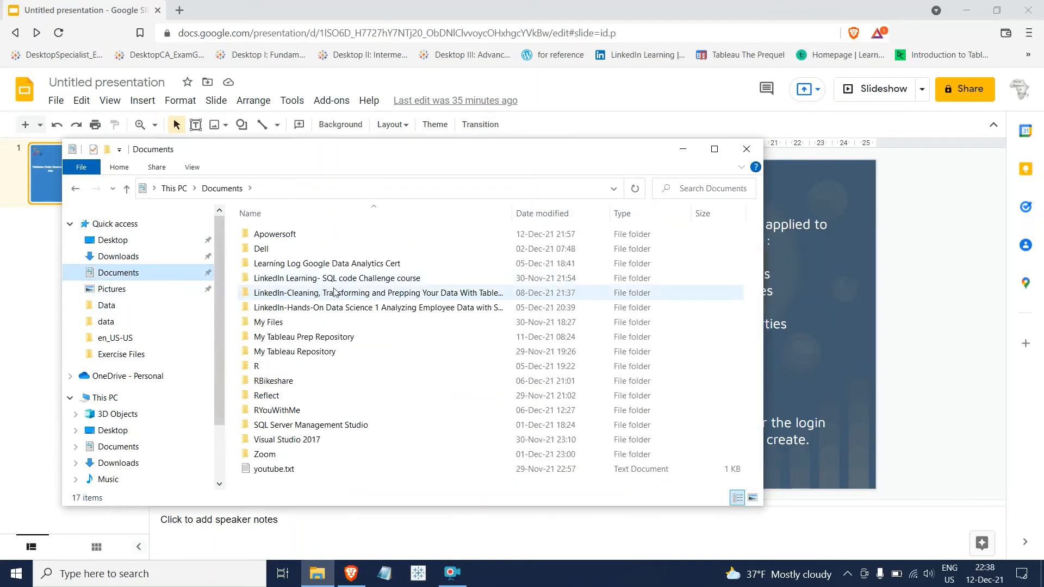
click(309, 353)
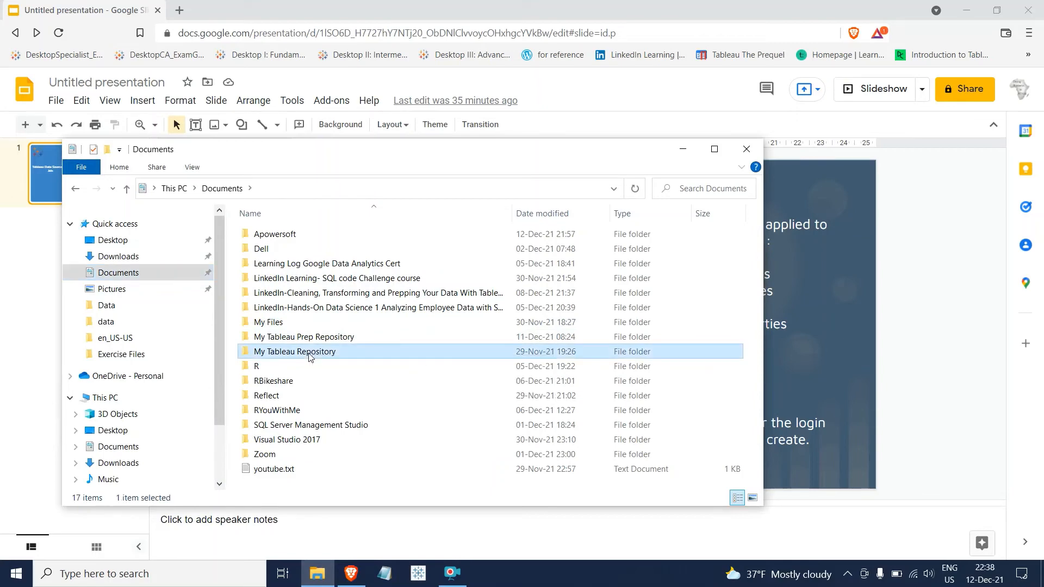
double_click(309, 356)
double_click(321, 266)
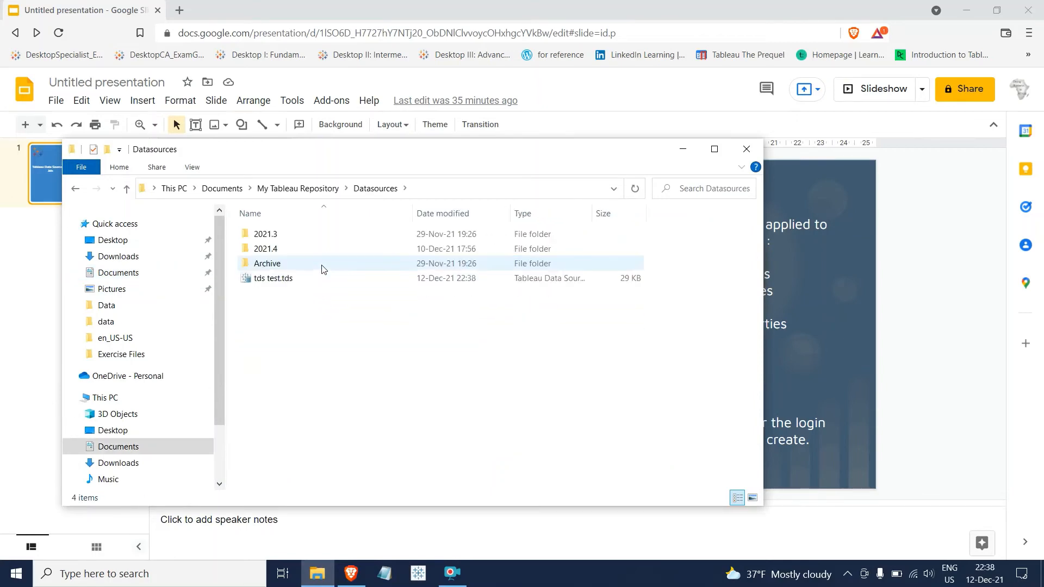
click(743, 154)
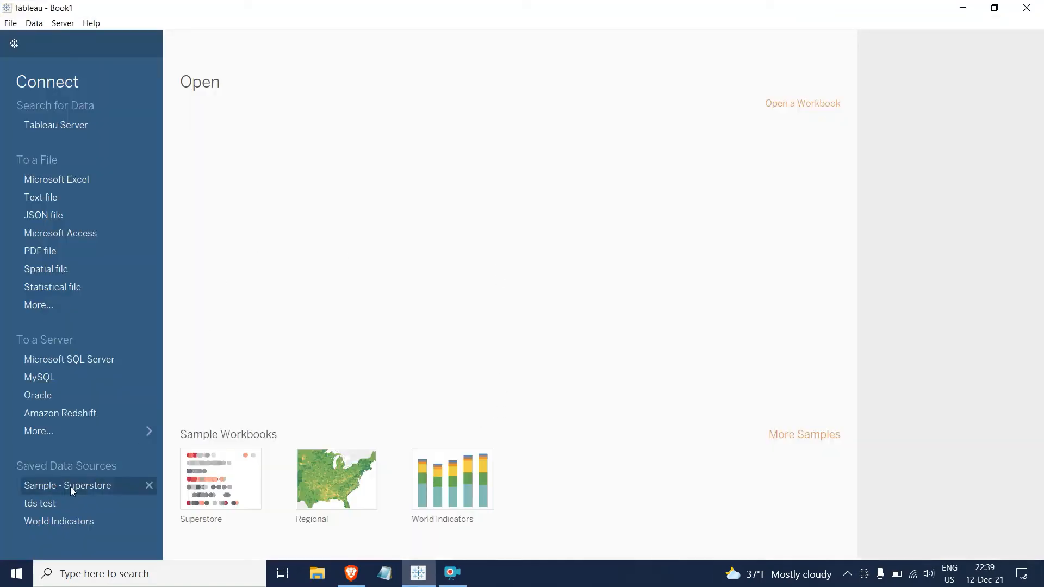
In Tableau, connect to the saved data source tds test and check its fields for Profit Ratio and Sub-Category (group)
click(41, 507)
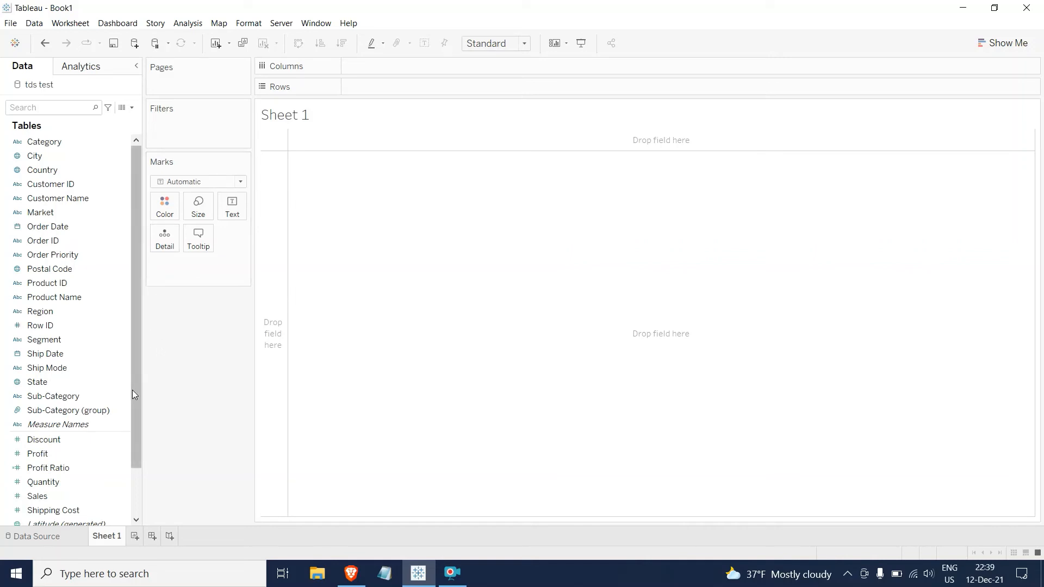
scroll(141, 433, down, 2)
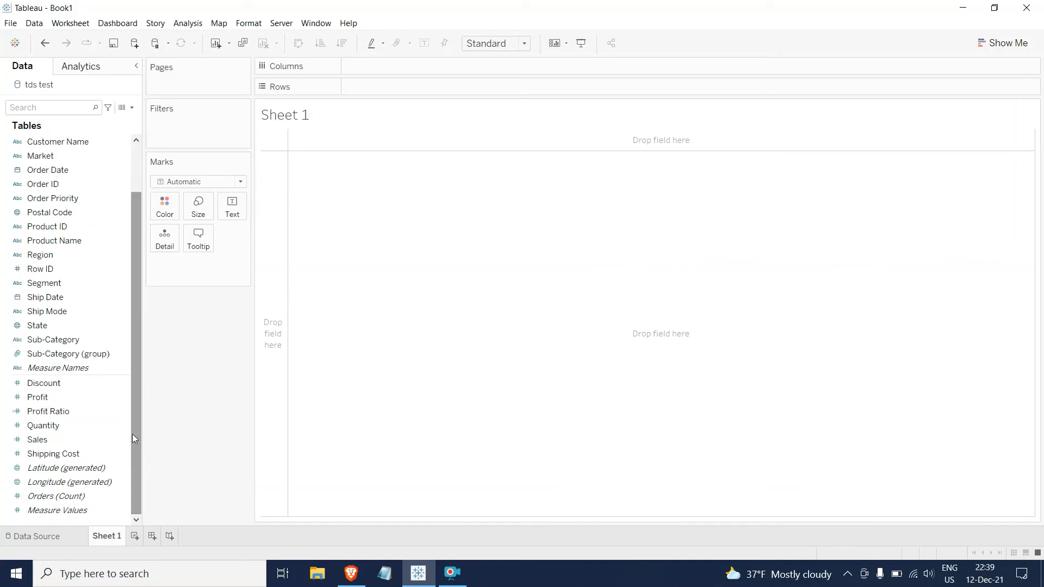
click(89, 413)
scroll(133, 287, up, 2)
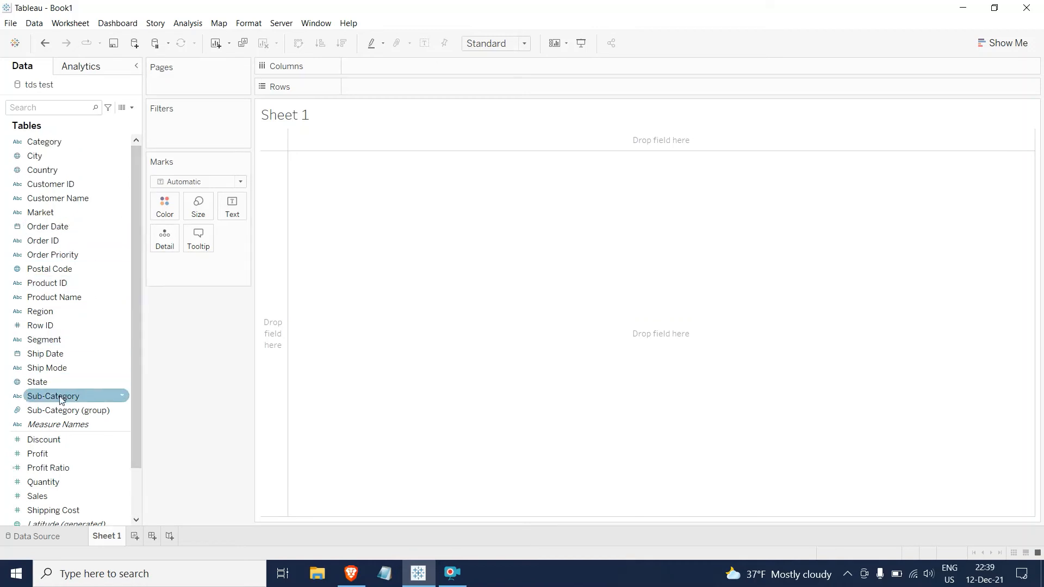
Chart Sales by Sub-Category on Sheet 1, and replace Sub-Category with Sub-Category (group) on the rows
drag(53, 397, 157, 348)
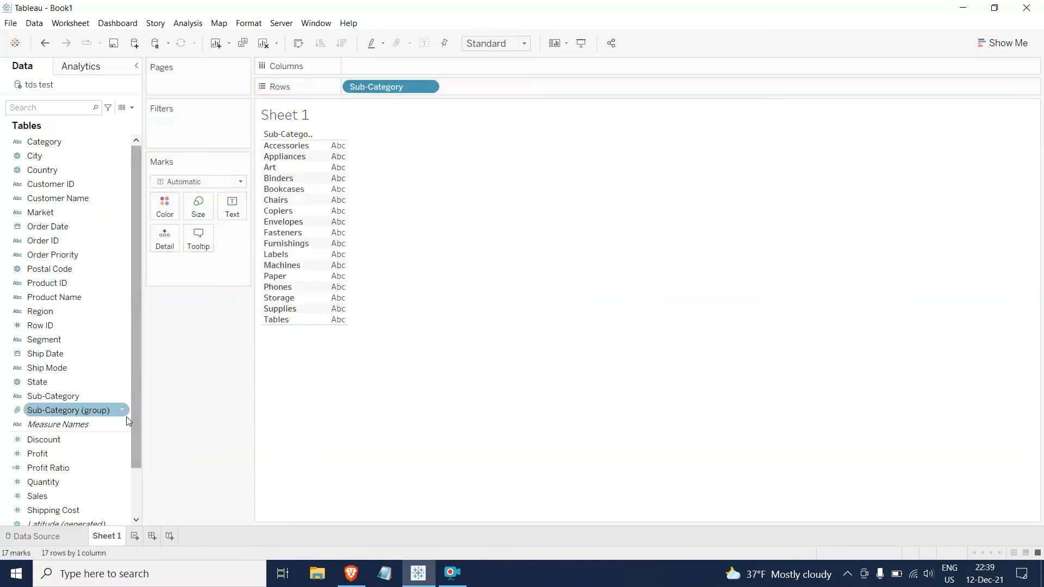
scroll(129, 412, down, 2)
drag(38, 439, 404, 71)
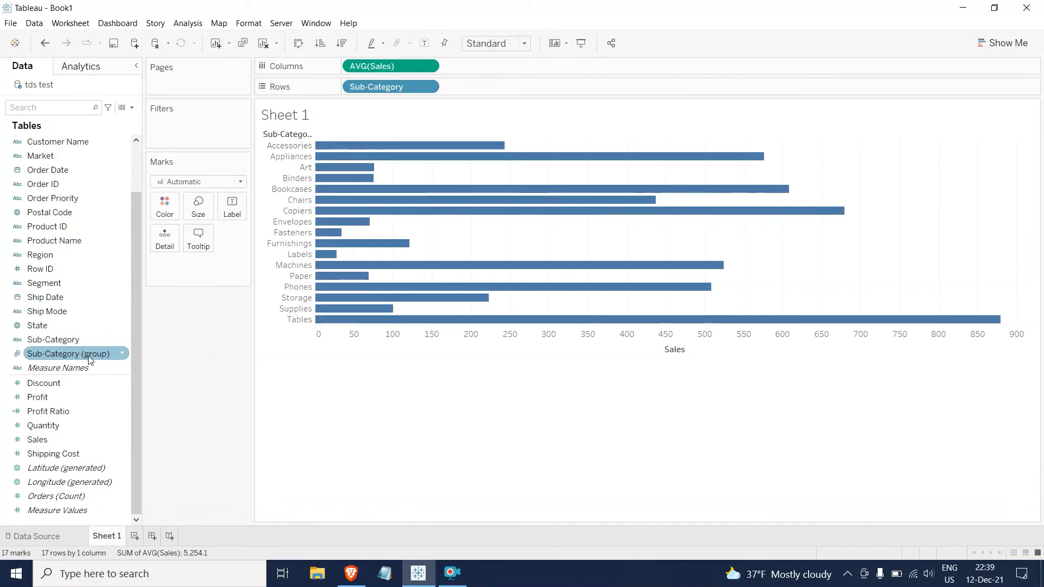
drag(82, 354, 400, 87)
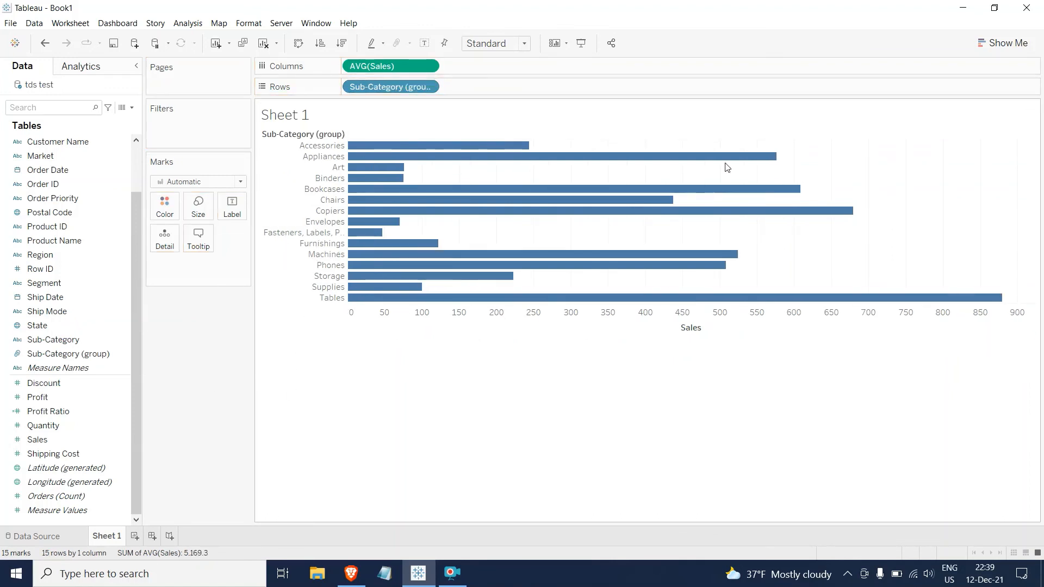
Close Tableau without saving the changes to the workbook
click(1025, 7)
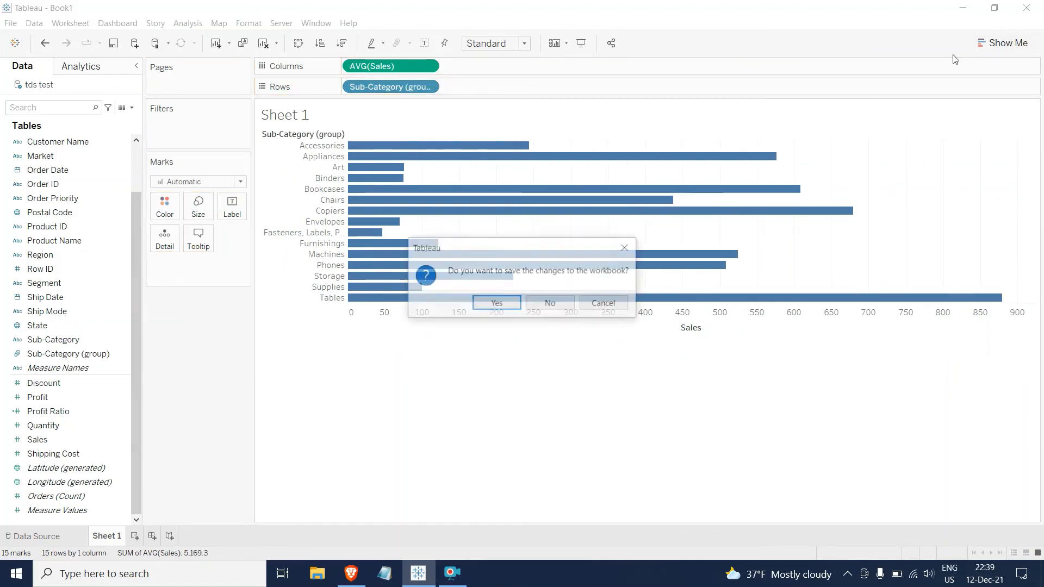
click(626, 247)
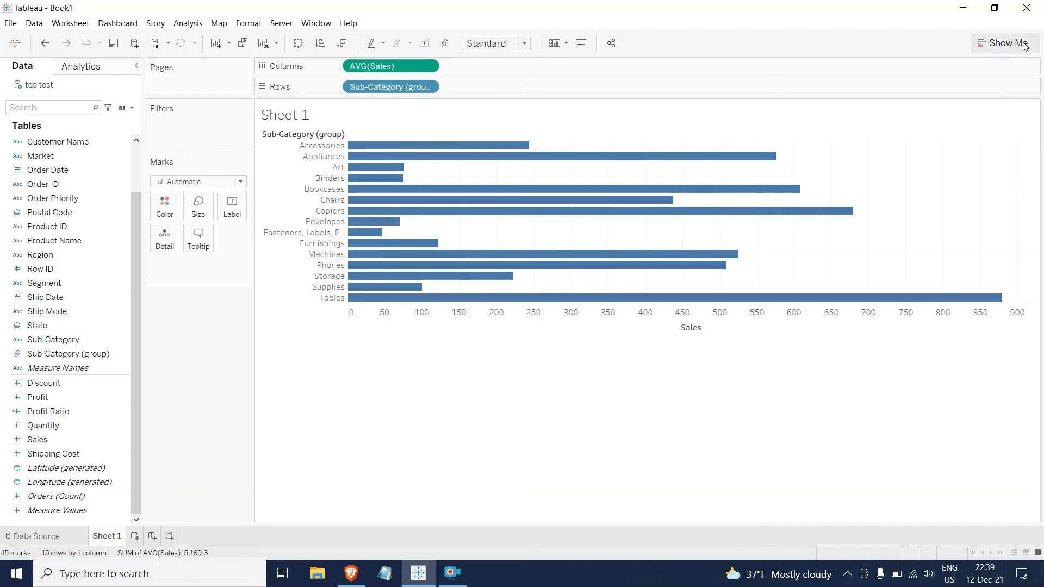
click(1026, 8)
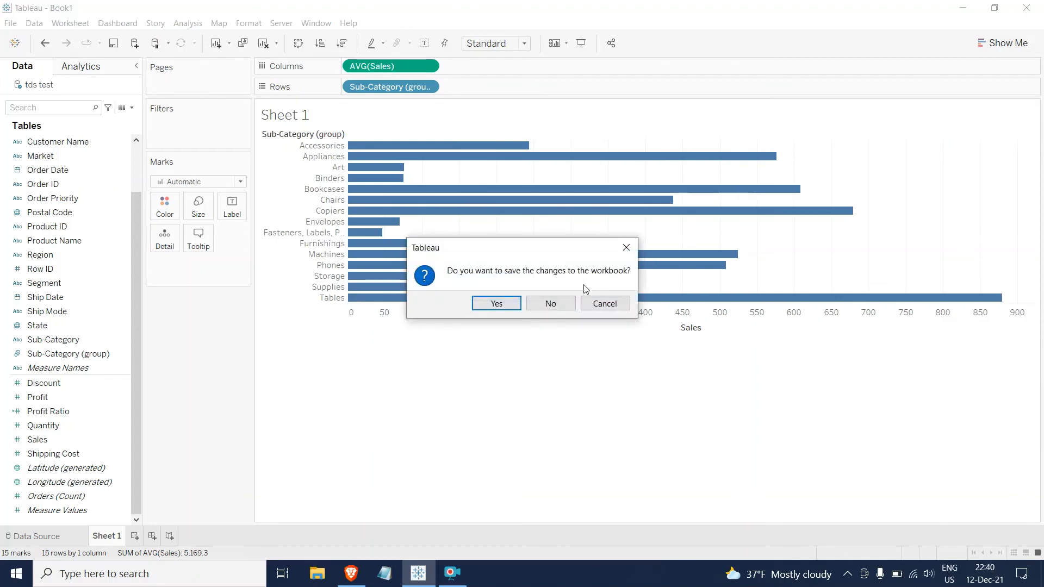
click(550, 303)
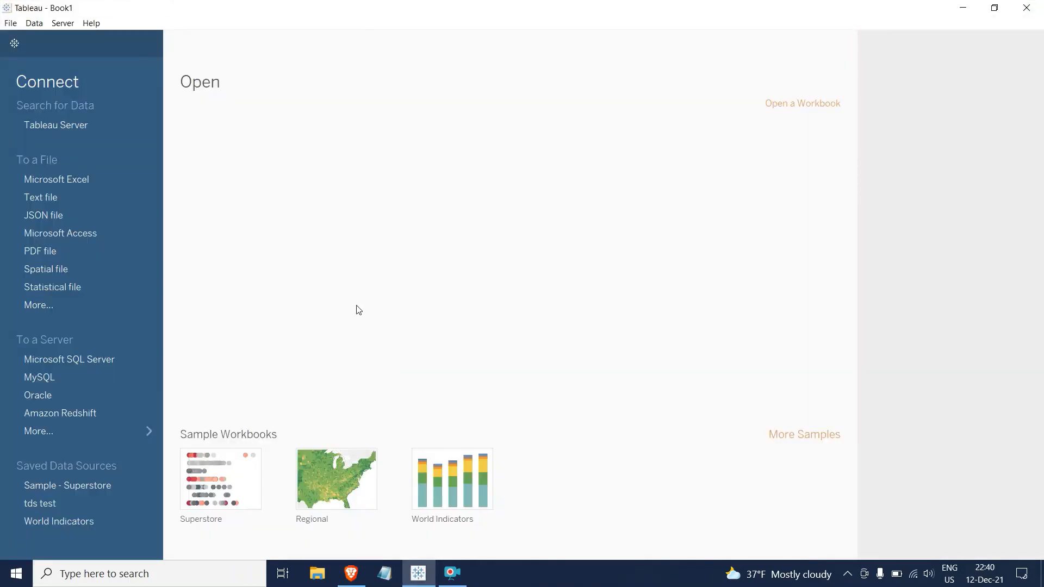
Connect to the Excel file Global Superstore.xls and add the Orders sheet to the data source canvas
click(63, 179)
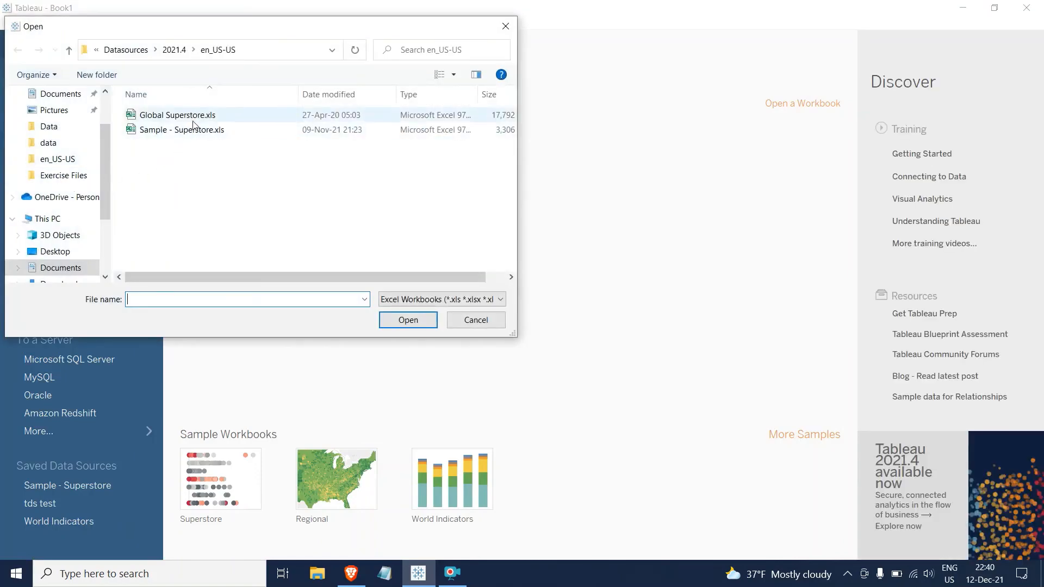
double_click(194, 120)
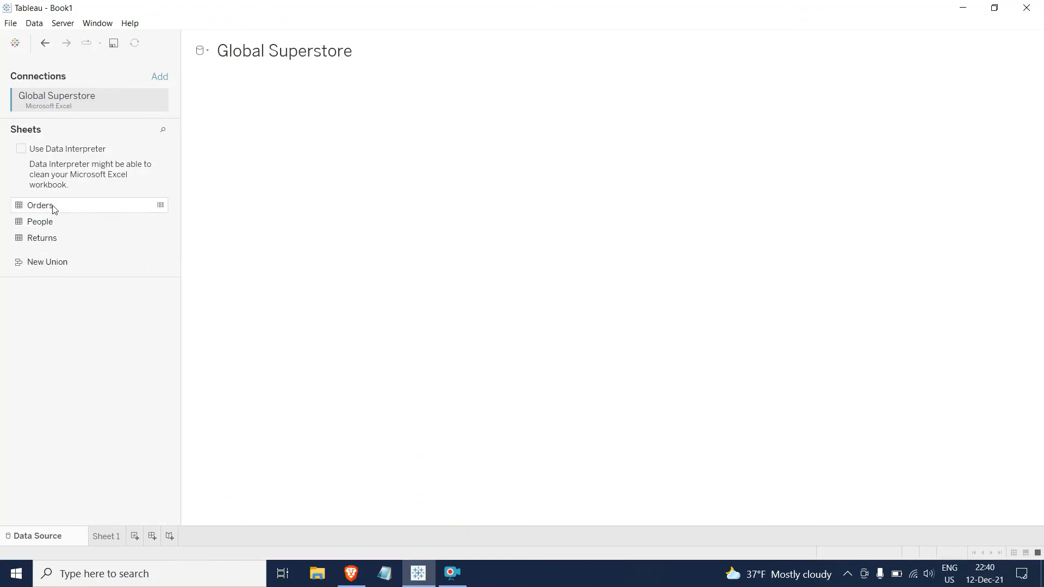
drag(56, 204, 335, 153)
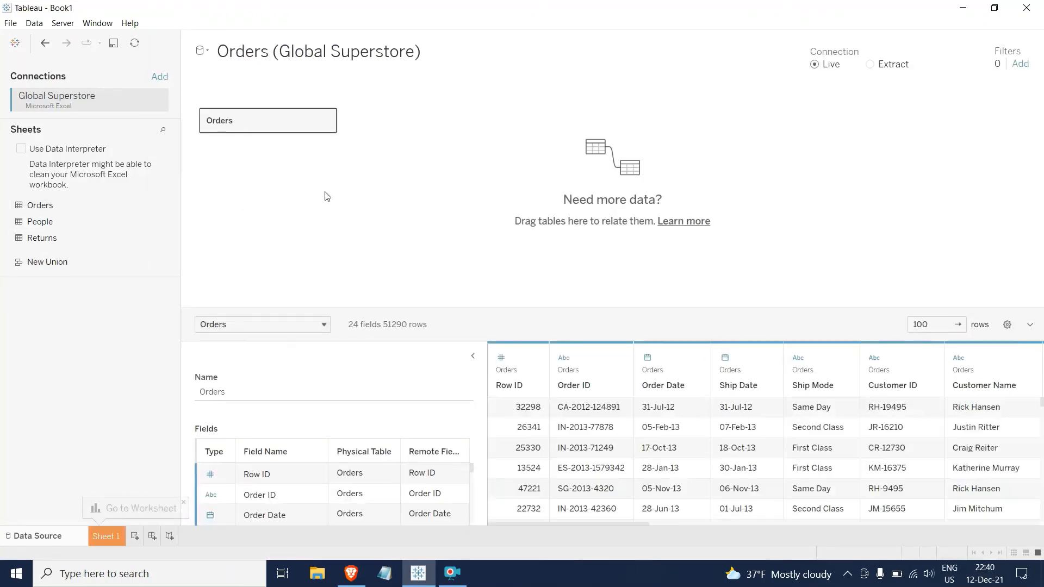
Check the Orders (Global Superstore) fields on Sheet 1 for the custom group and calculated field, and return to the start page
click(105, 536)
scroll(132, 348, down, 1)
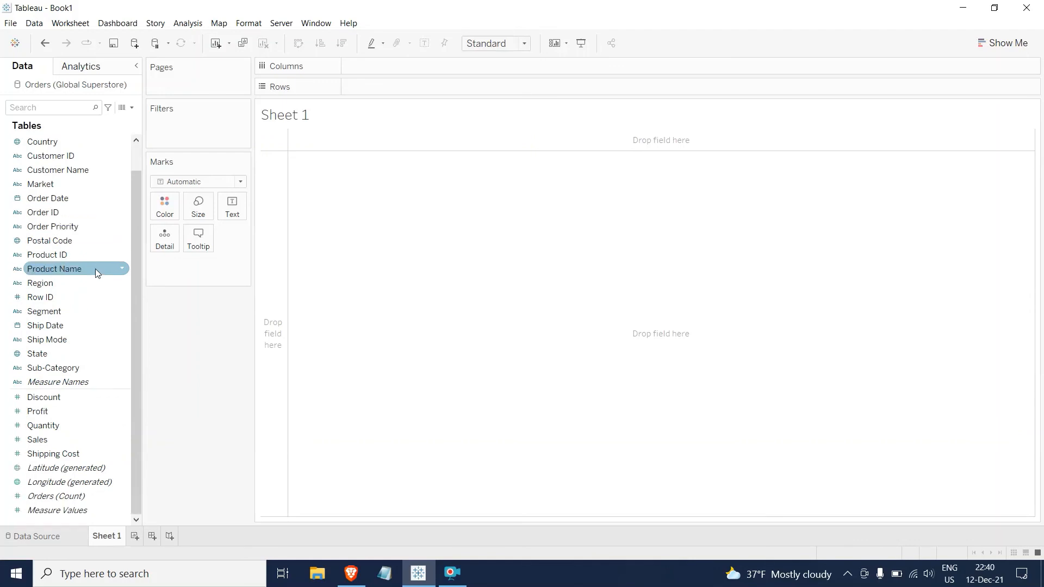
scroll(96, 310, up, 1)
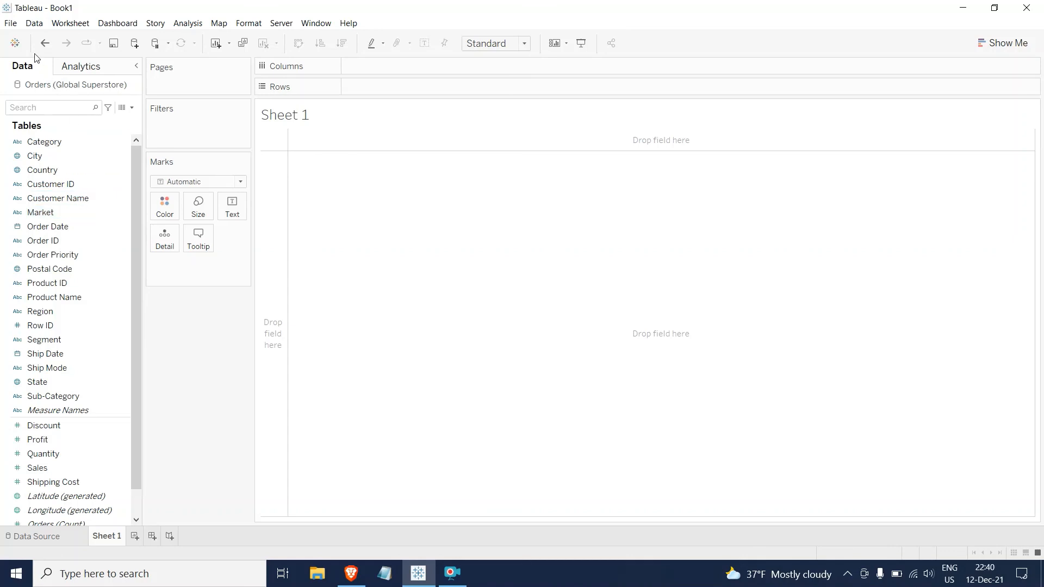
click(15, 43)
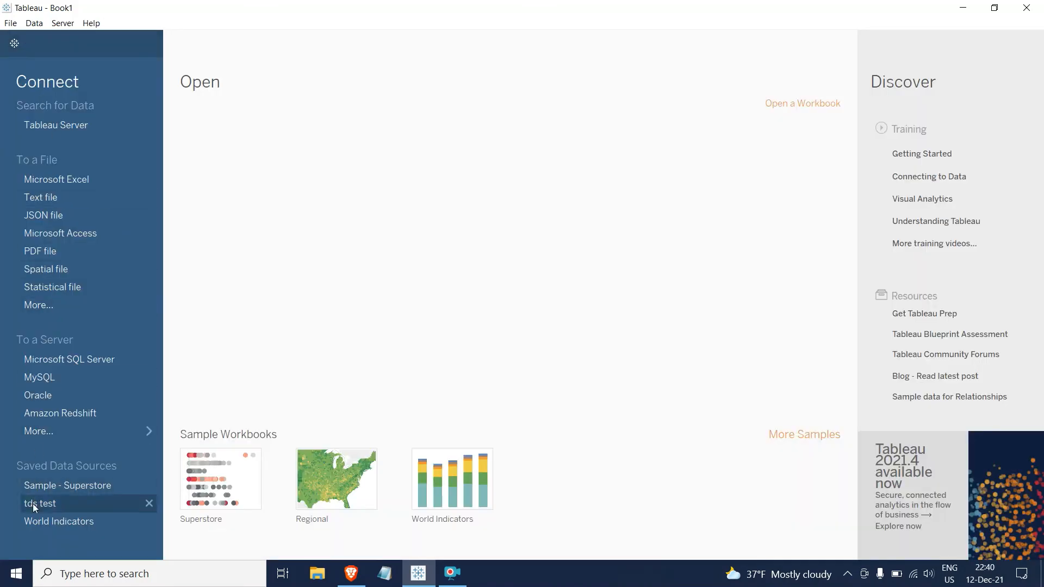